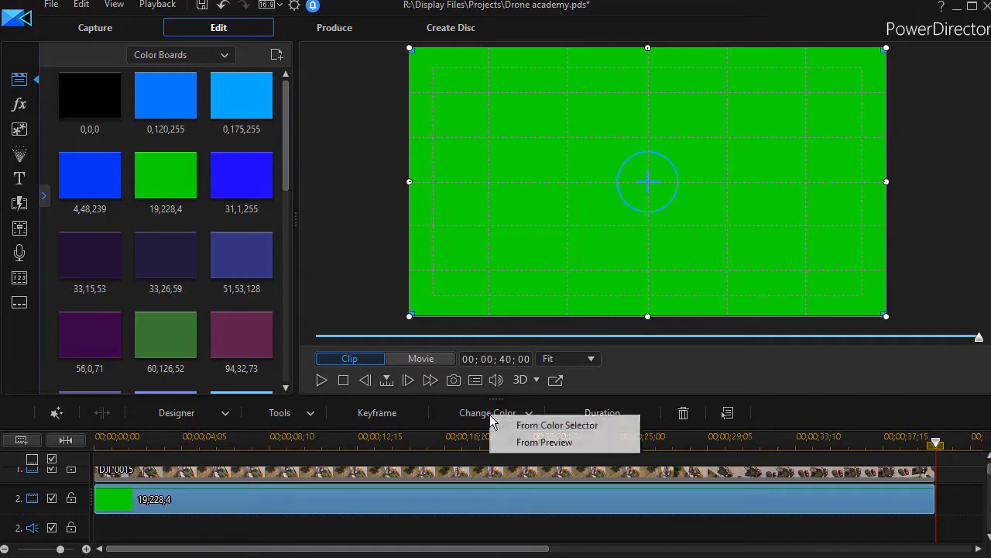
Step: Change the green color board on track 2 to dark red with RGB 94, 0, 0
left_click(526, 427)
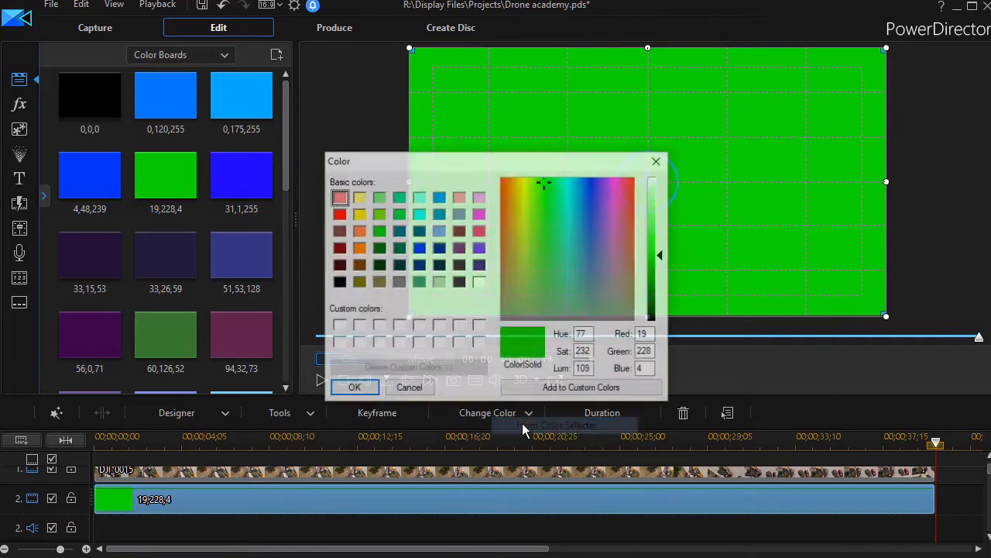
left_click(338, 248)
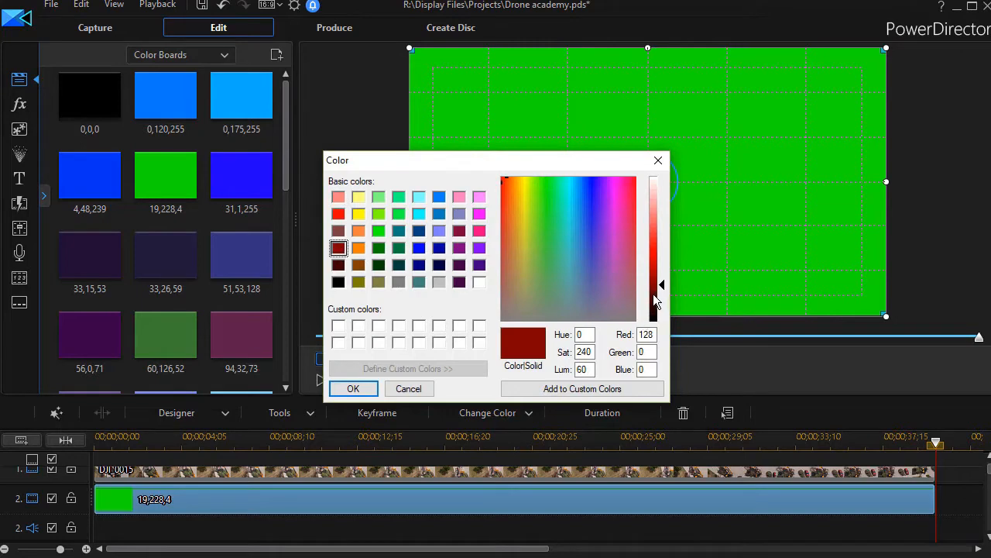
left_click_drag(664, 285, 661, 294)
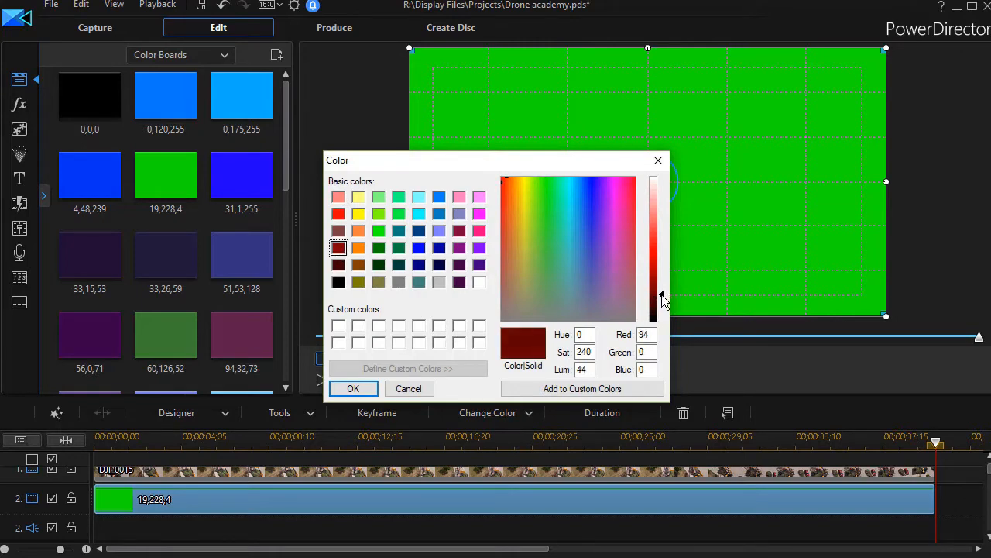
left_click(357, 388)
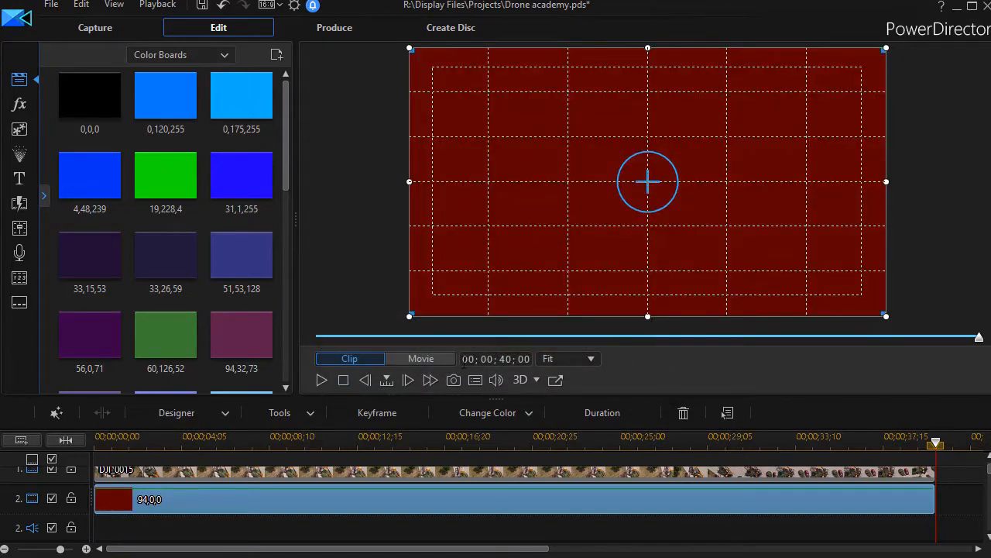
Step: In the PiP Designer, unlock the dark red board's aspect ratio and shrink it to a full-width band with height 0.050 at Y 0.900
left_click(231, 507)
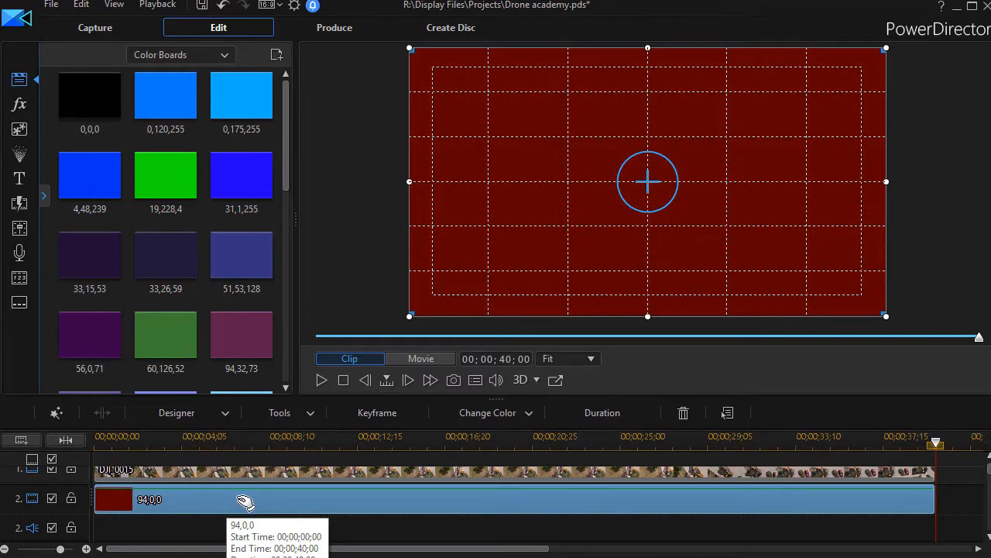
double_click(237, 500)
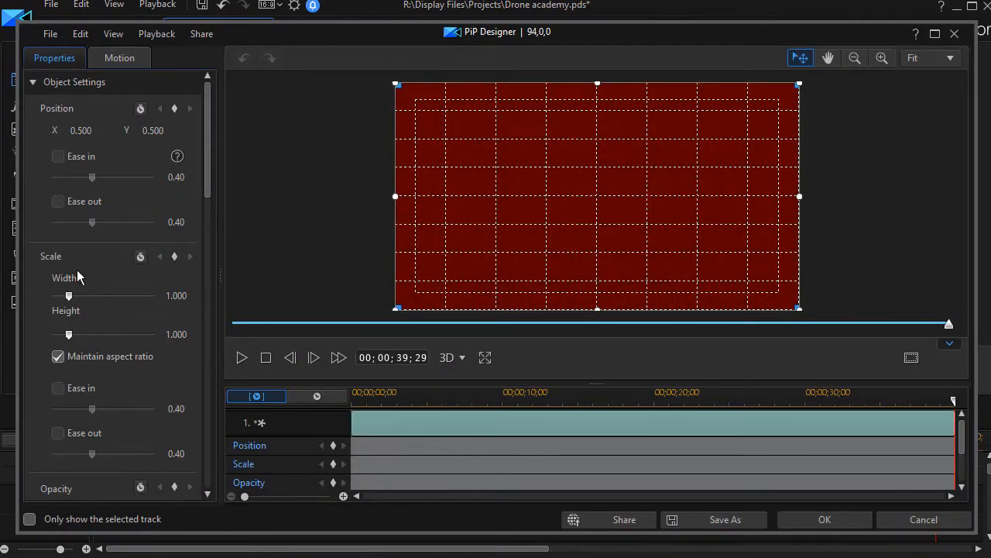
left_click(58, 357)
left_click_drag(598, 83, 597, 281)
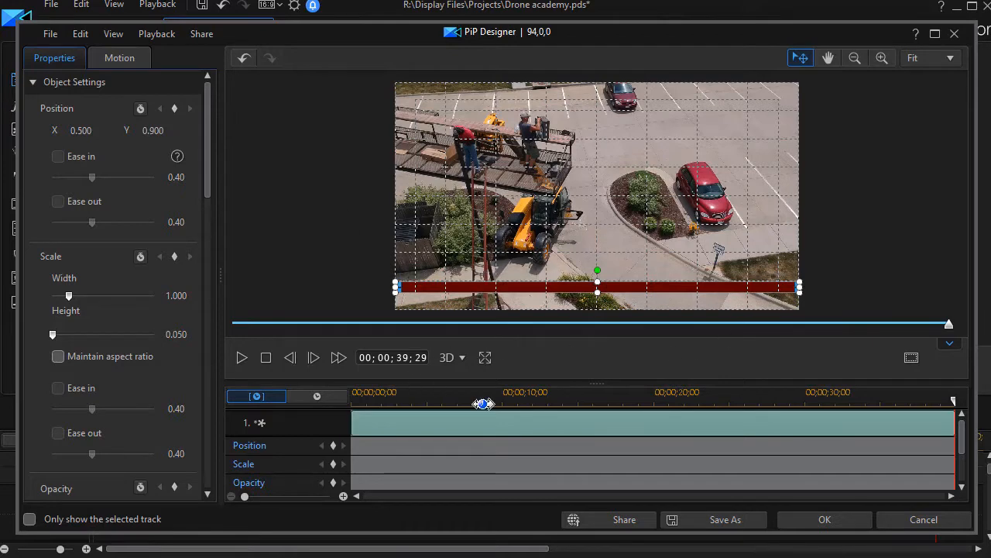
left_click(819, 521)
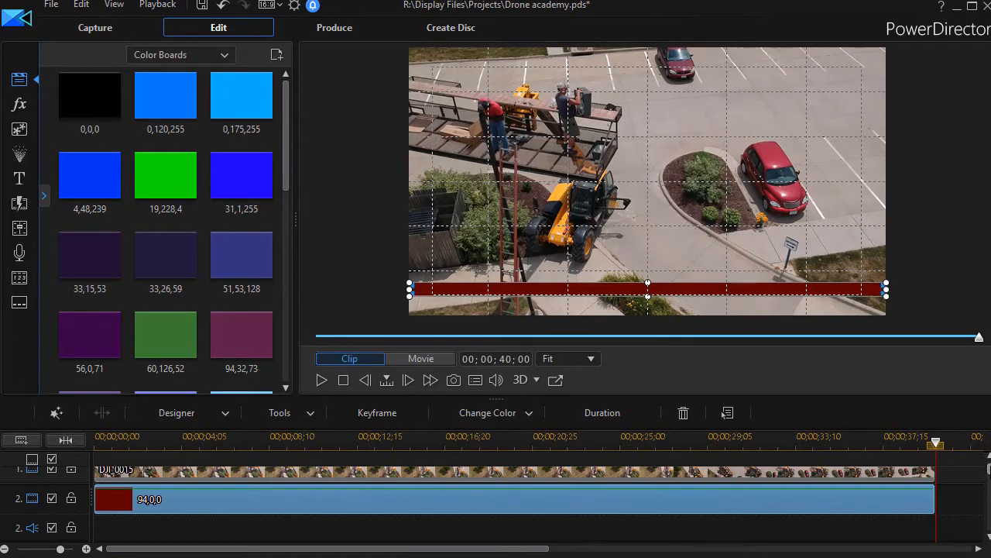
Step: Copy the dark red band clip on track 2
left_click_drag(989, 469, 989, 468)
right_click(580, 505)
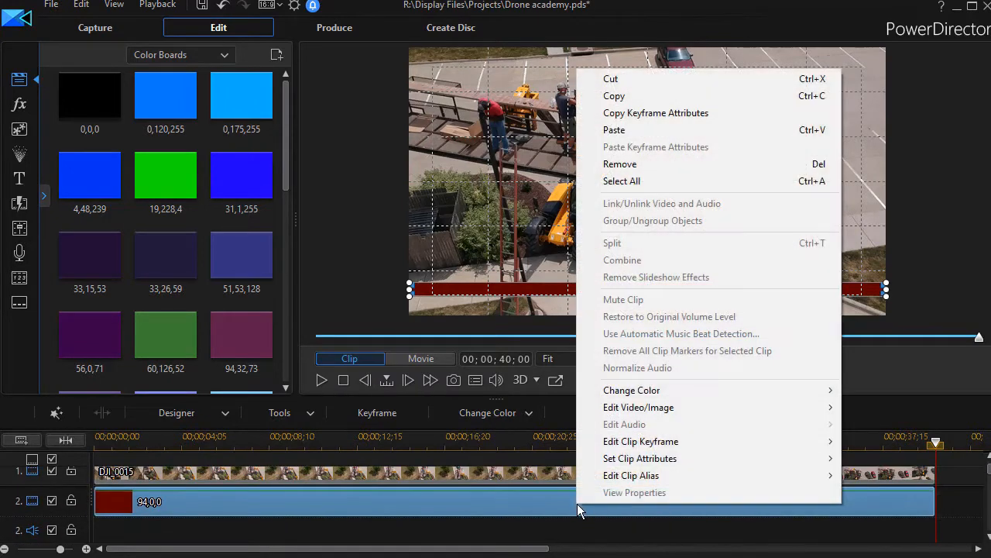
left_click(641, 104)
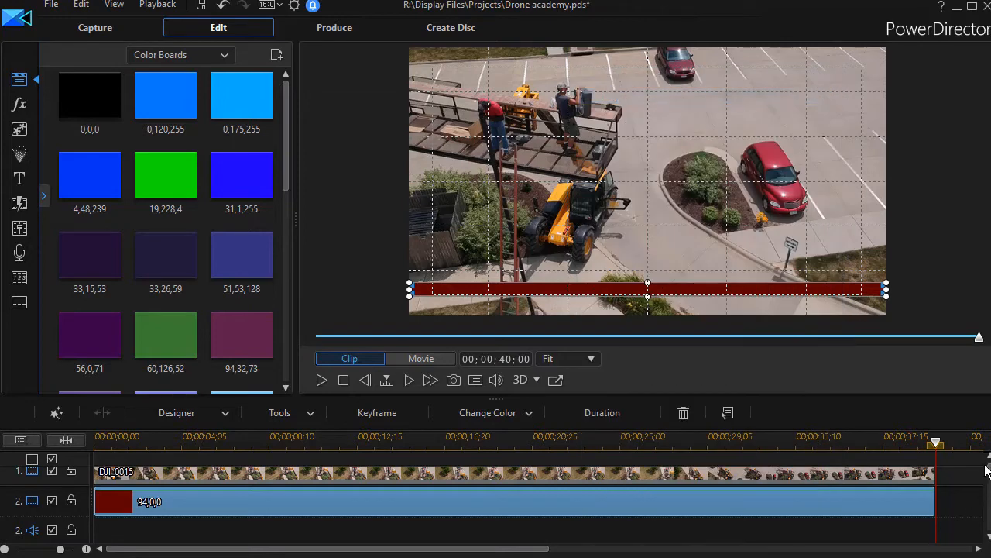
Step: Paste the copied band at the start of track 7 using Overwrite and turn off that track's visibility
scroll(514, 496, "down", 1)
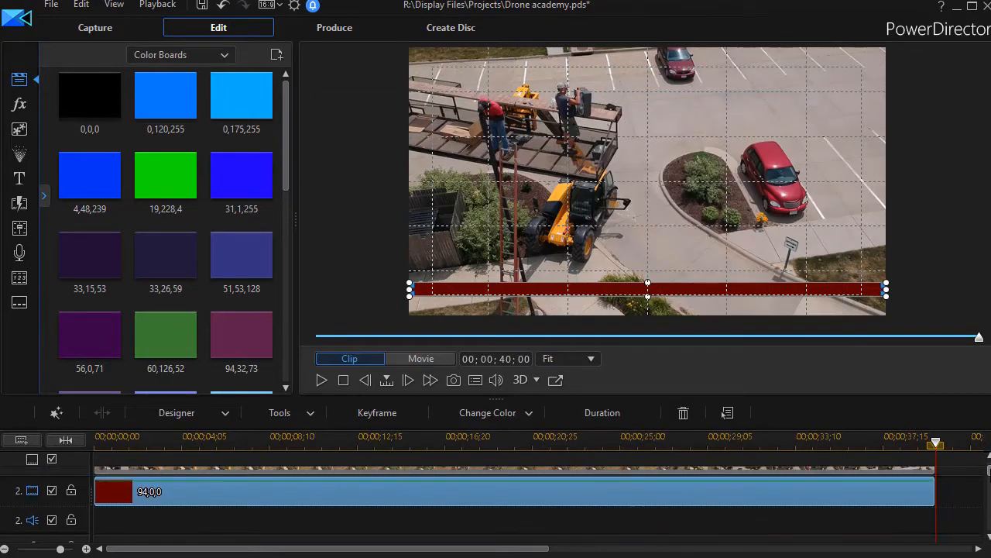
scroll(515, 487, "down", 2)
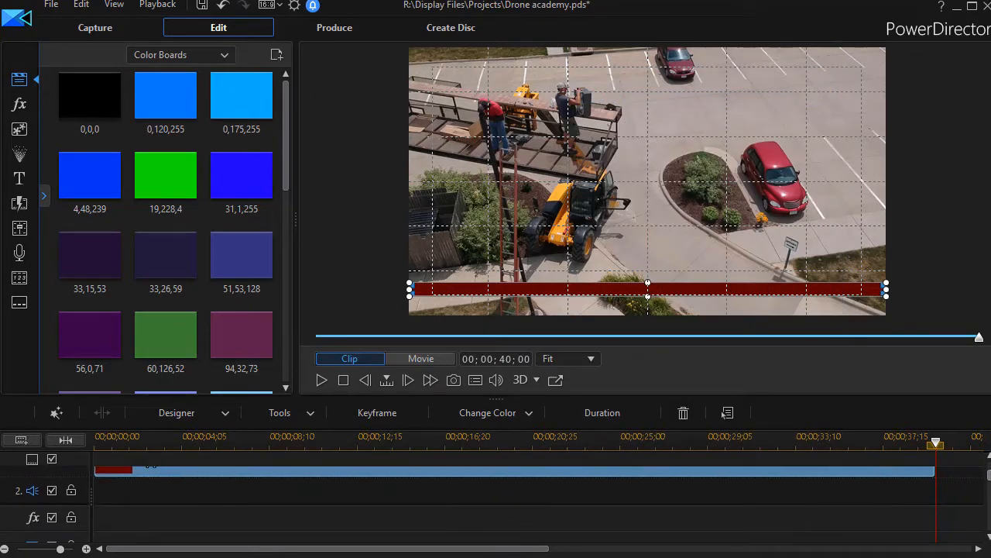
scroll(514, 496, "down", 5)
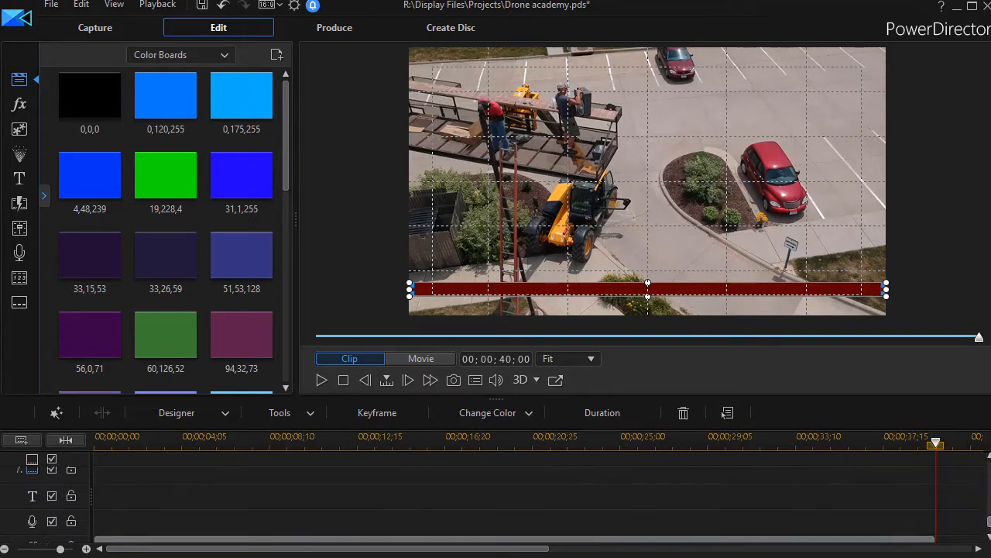
scroll(514, 496, "down", 1)
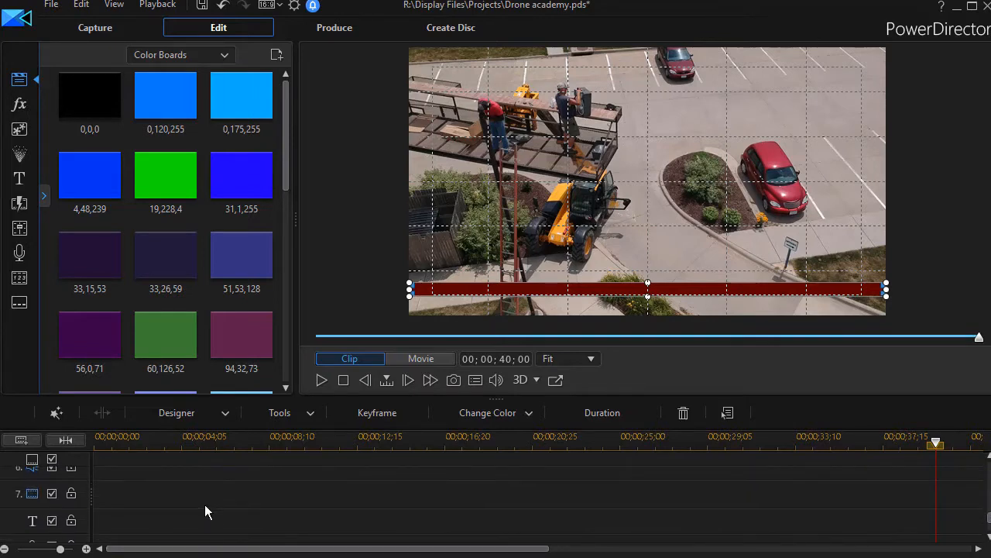
left_click(168, 493)
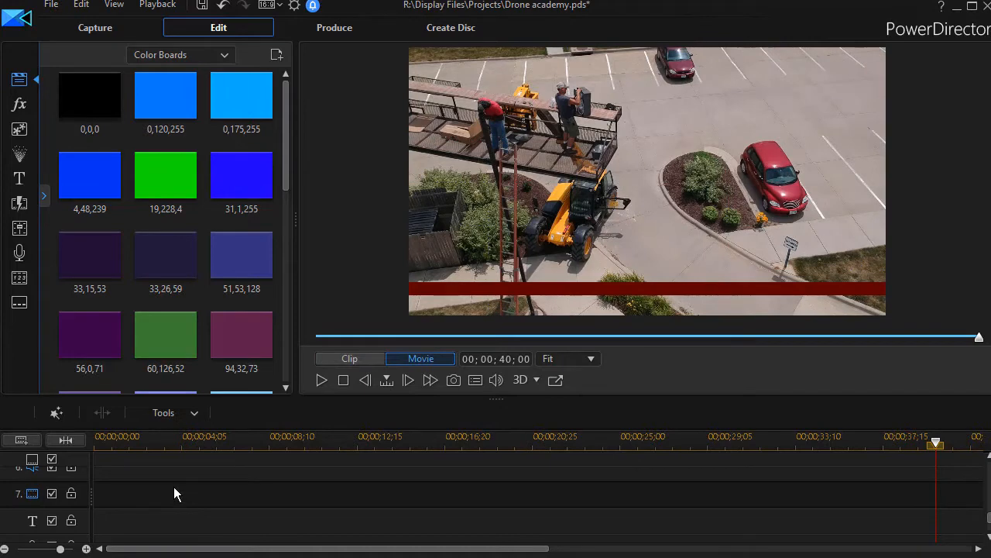
key("Home")
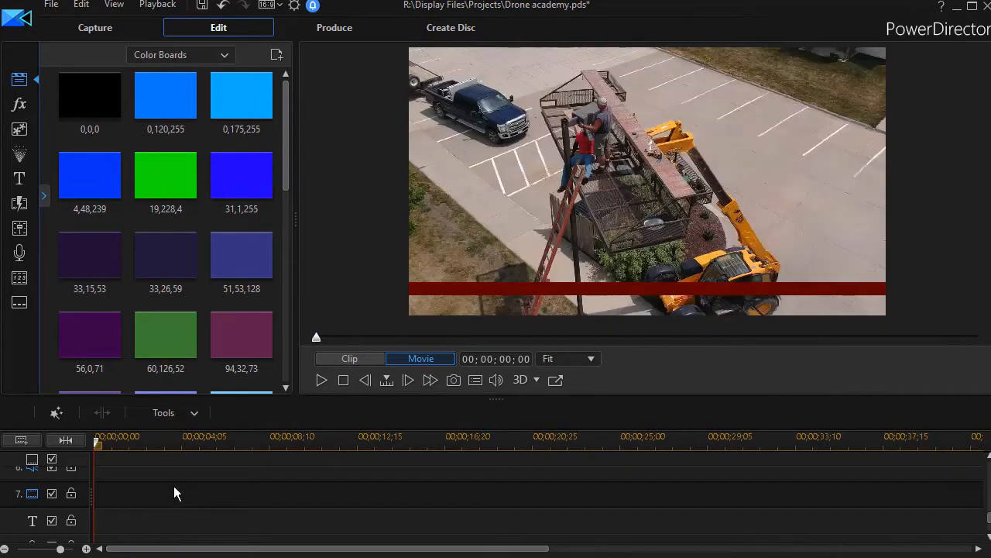
right_click(178, 494)
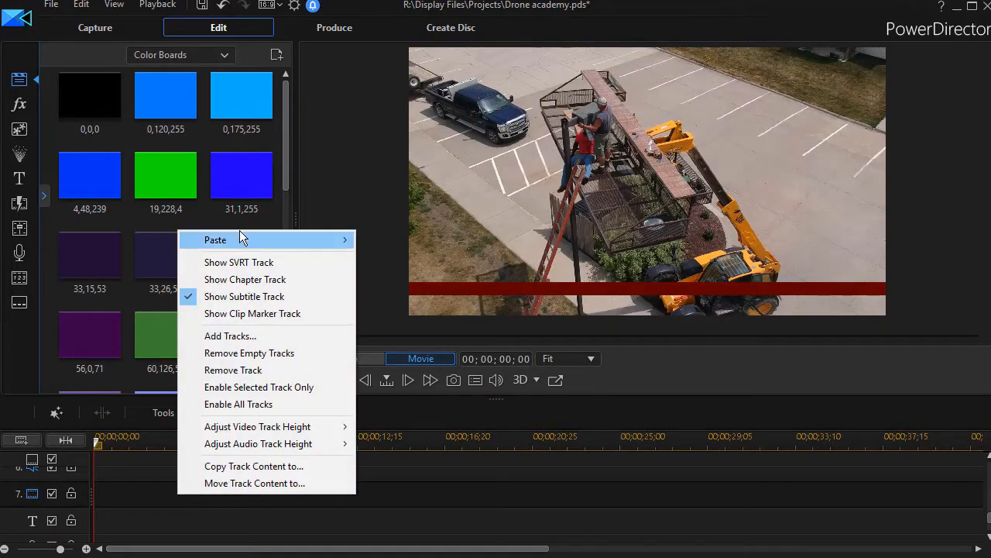
mouse_move(217, 245)
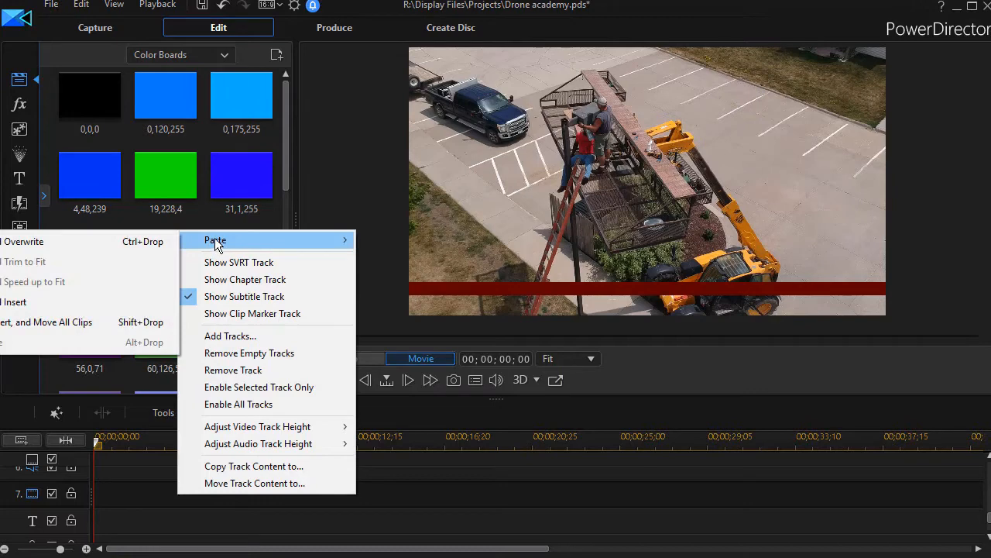
left_click(43, 241)
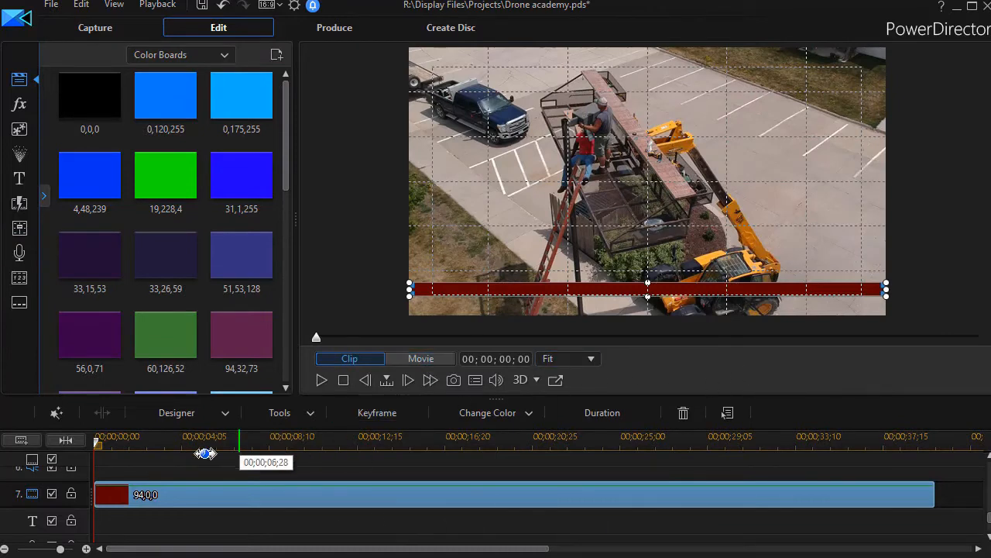
left_click(51, 494)
Step: Add the Default title template at the start of track 3
left_click_drag(989, 519, 973, 478)
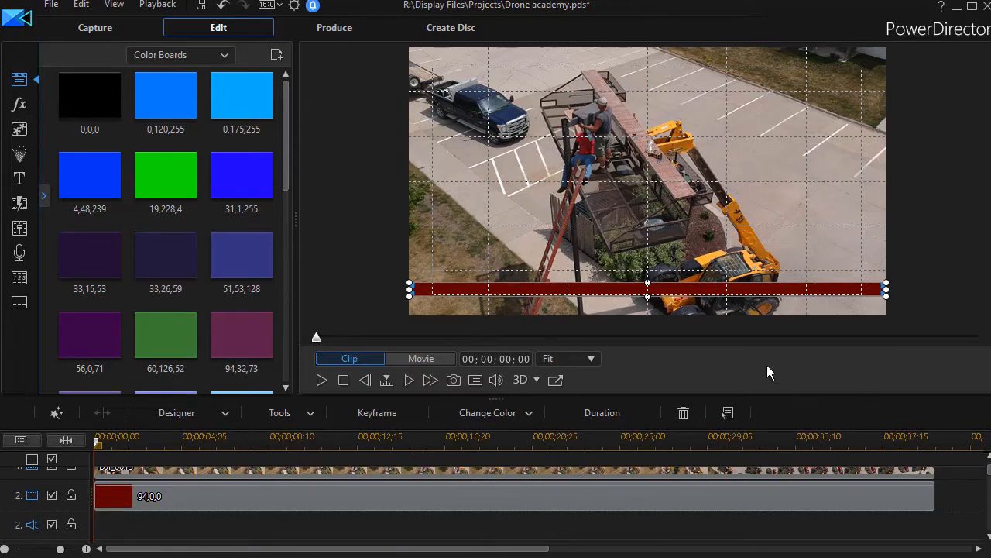
left_click(19, 180)
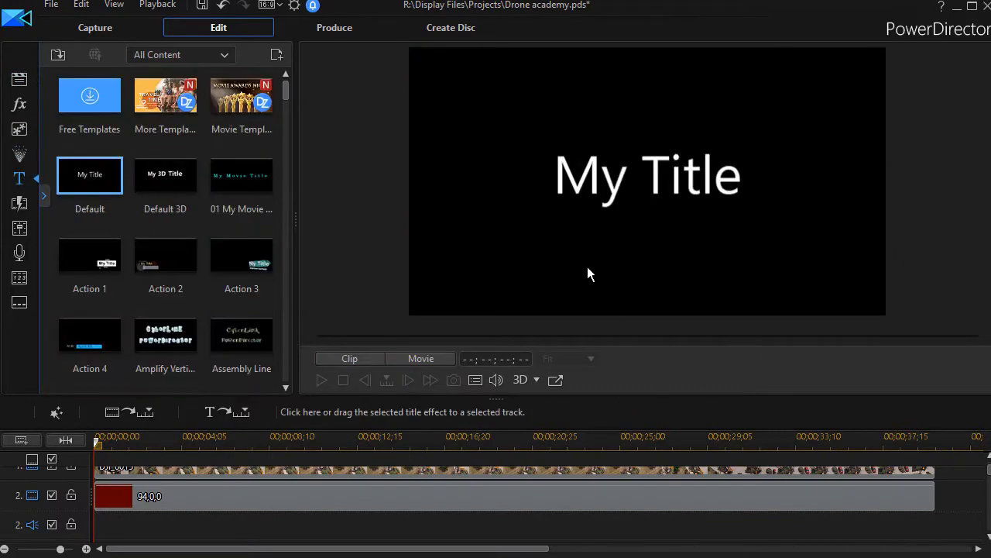
left_click_drag(93, 184, 101, 489)
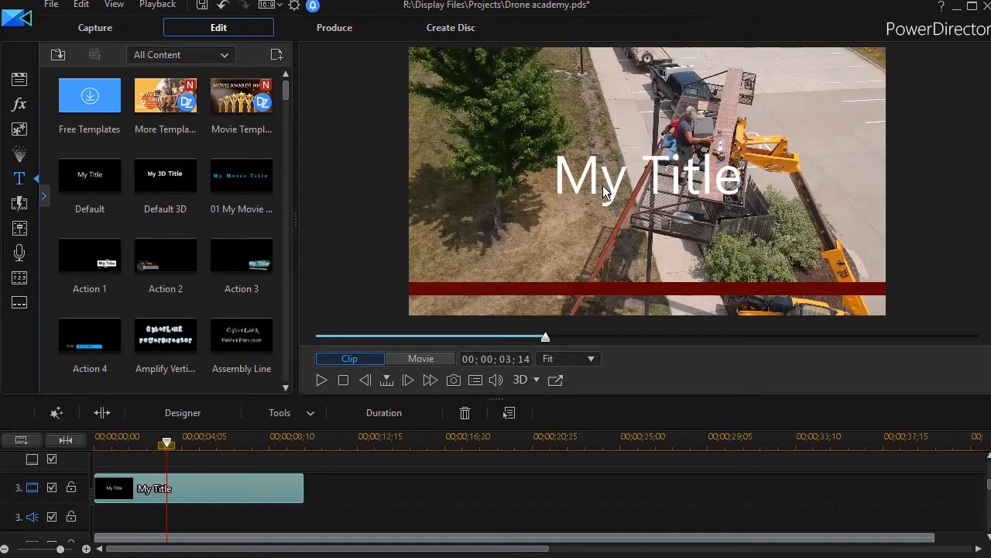
Step: Replace the title's text with "Here we have people on a lift chanigng lights. And we captured this with a DJI Spark drone. The picture is great."
double_click(247, 498)
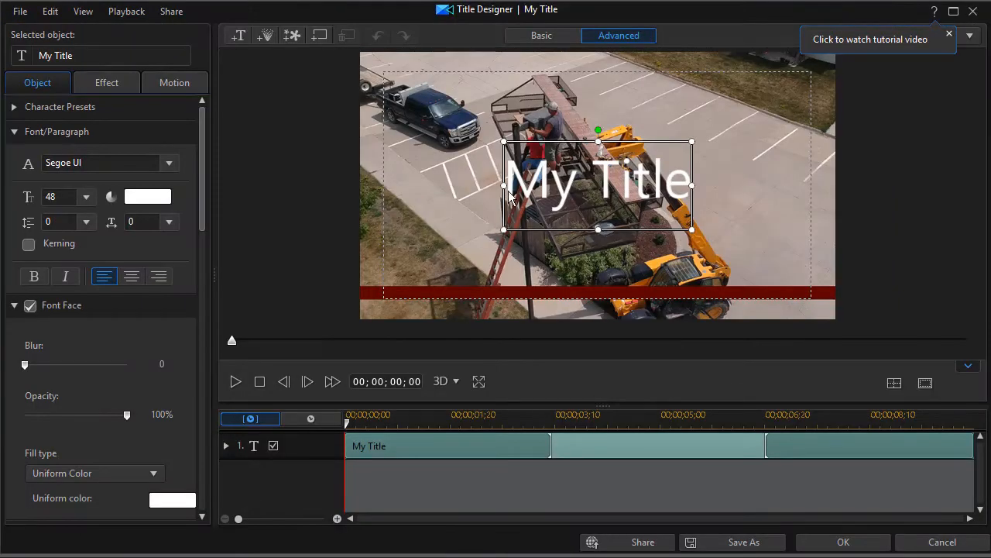
left_click_drag(508, 175, 762, 148)
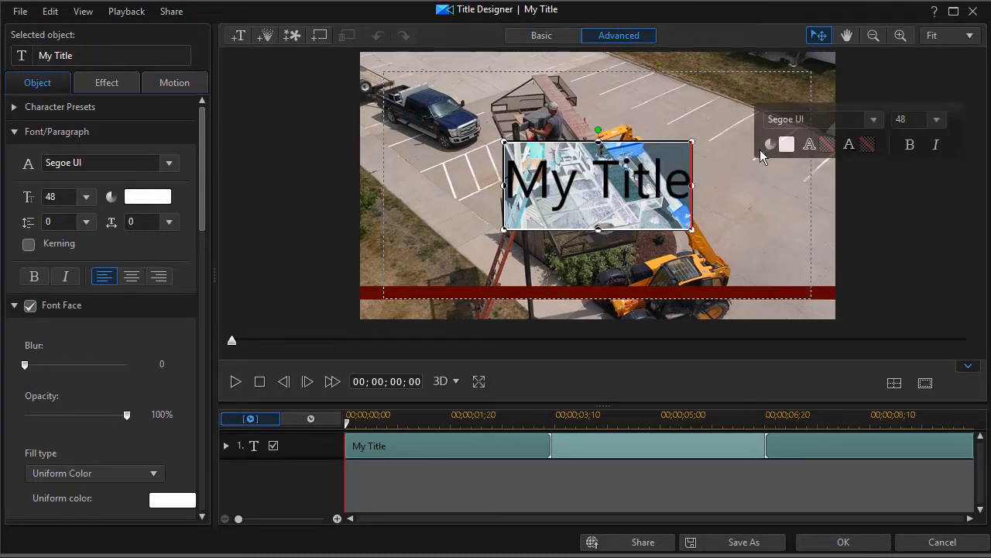
type("Here")
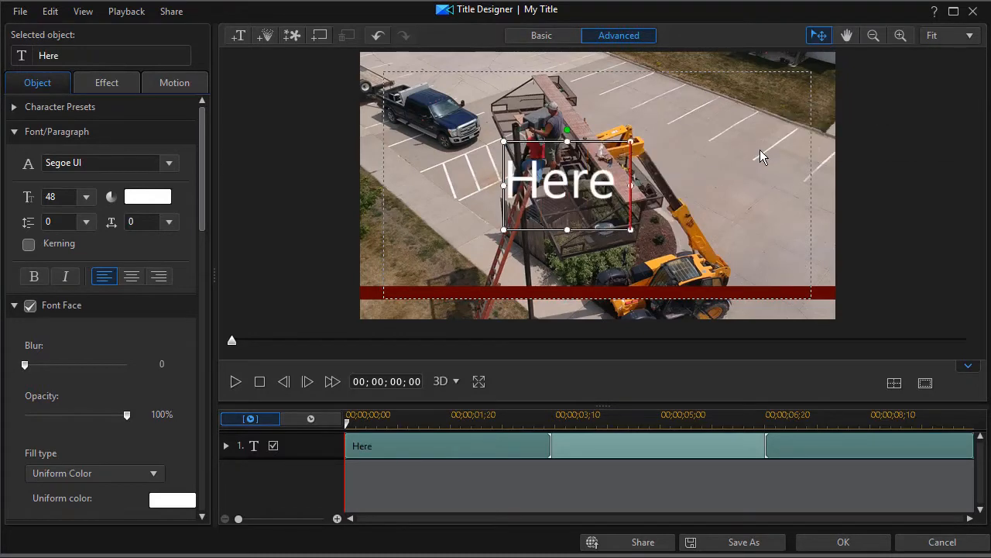
type(" we ah")
key("BackSpace")
key("BackSpace")
type("h")
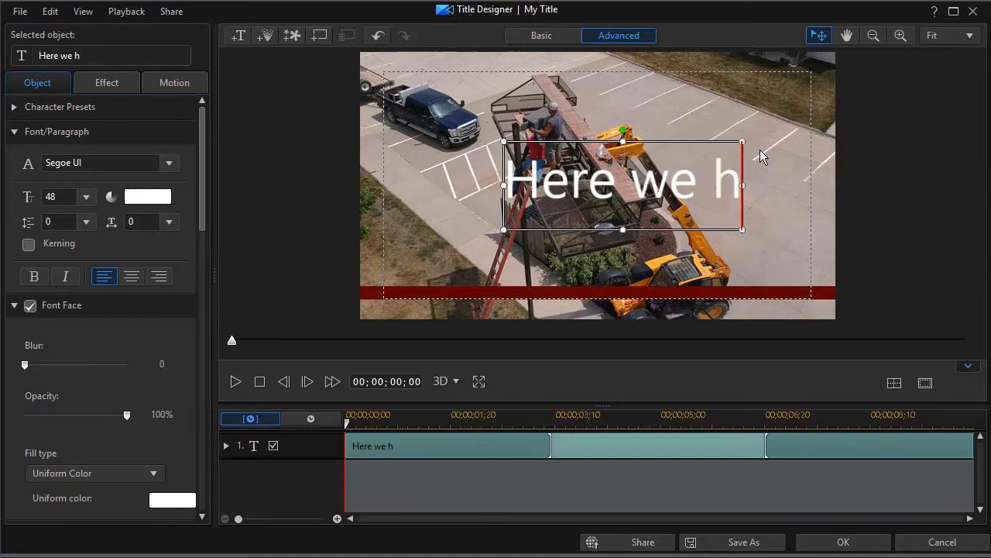
type("ave people")
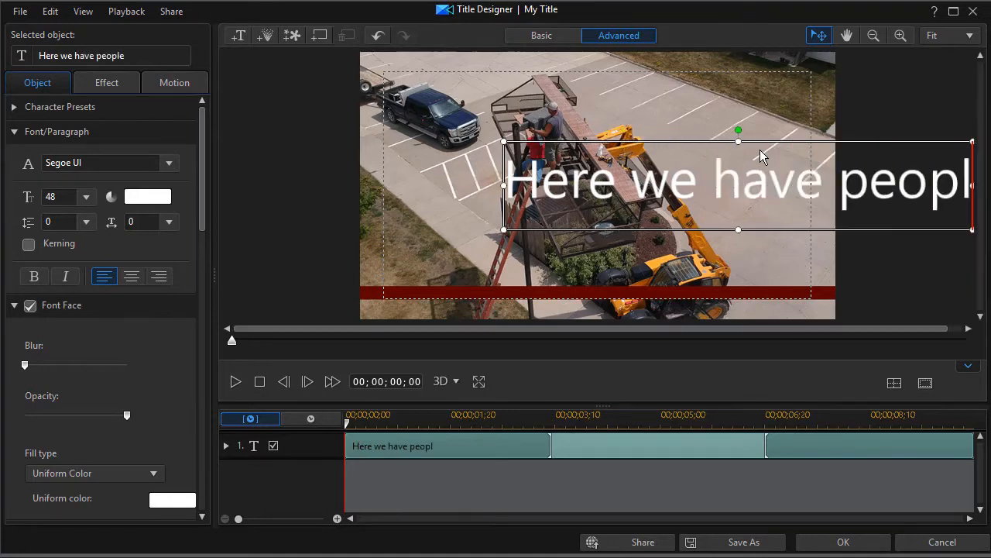
type(" on a lif")
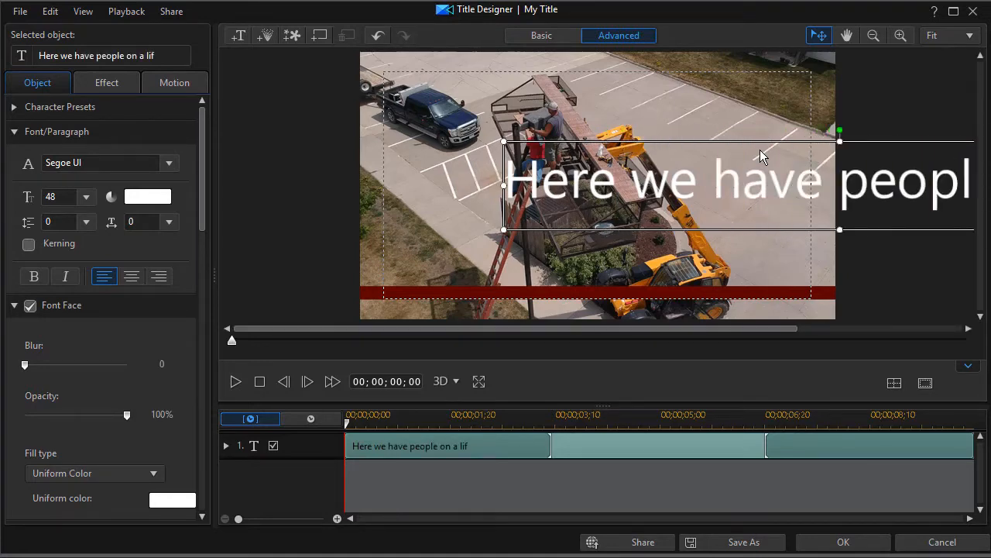
type("t chanigng li")
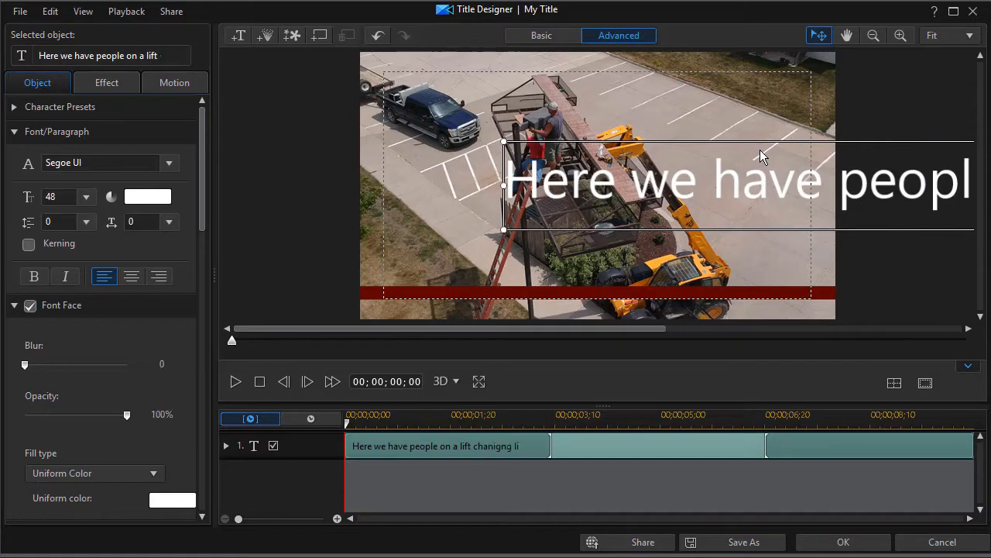
type("ghts. And we")
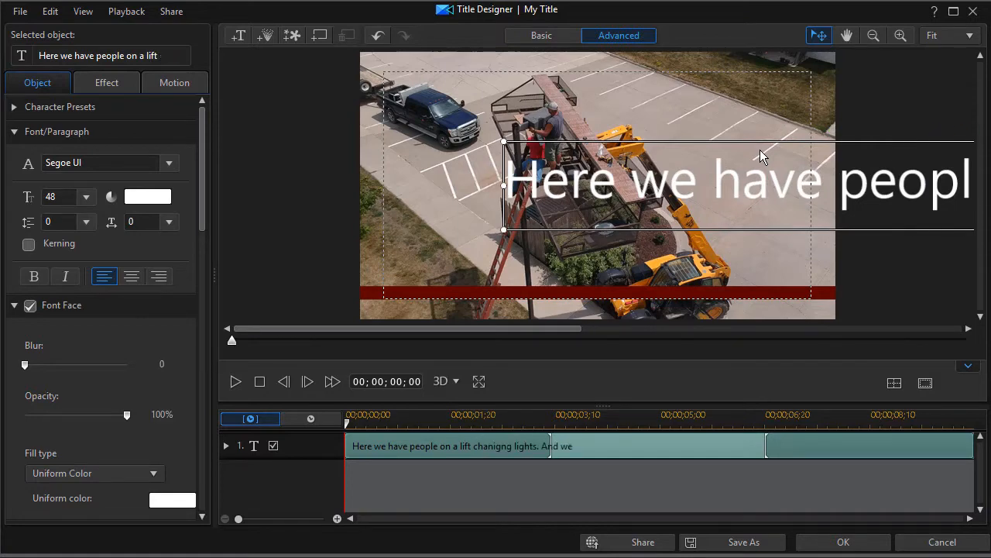
type(" captured this with a")
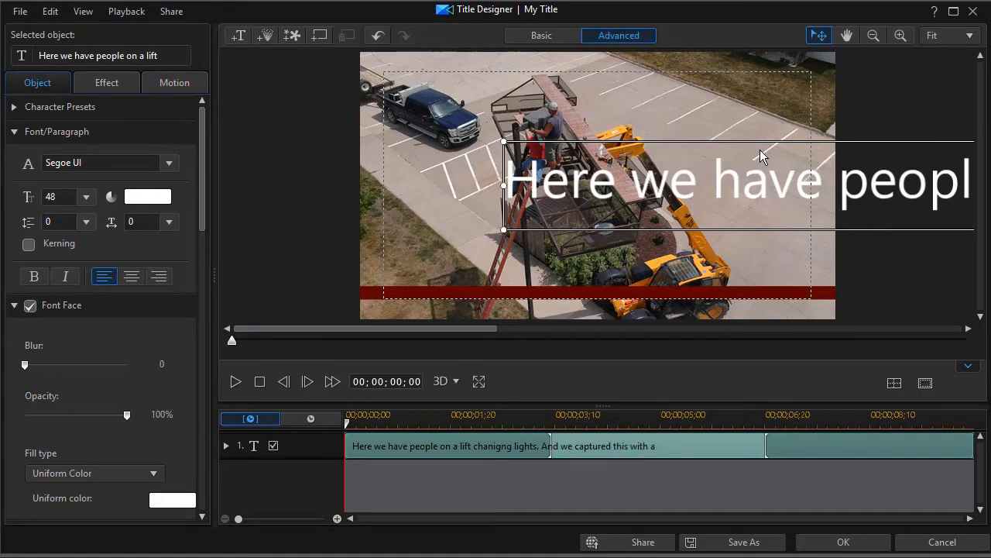
type(" DJI Spark drone. The pictue")
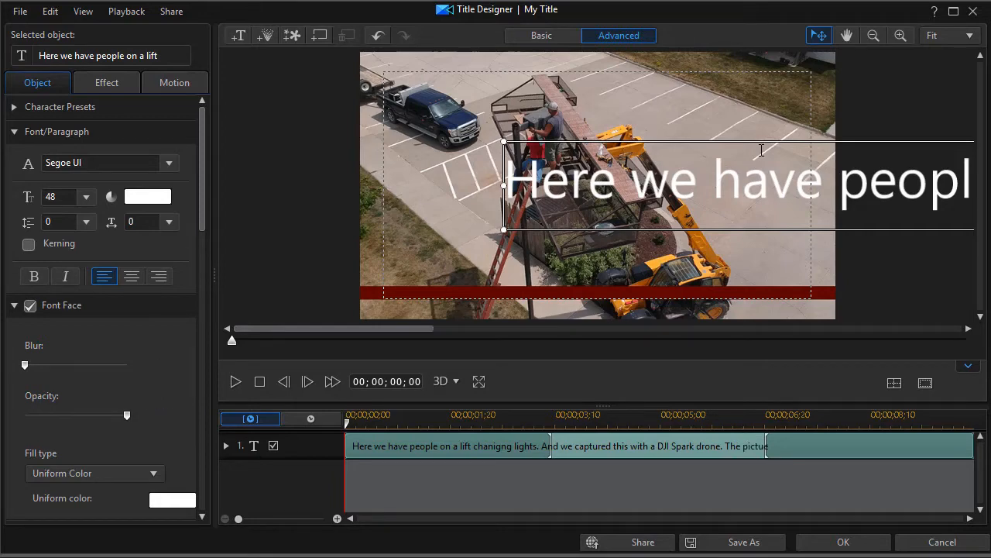
type("is great.")
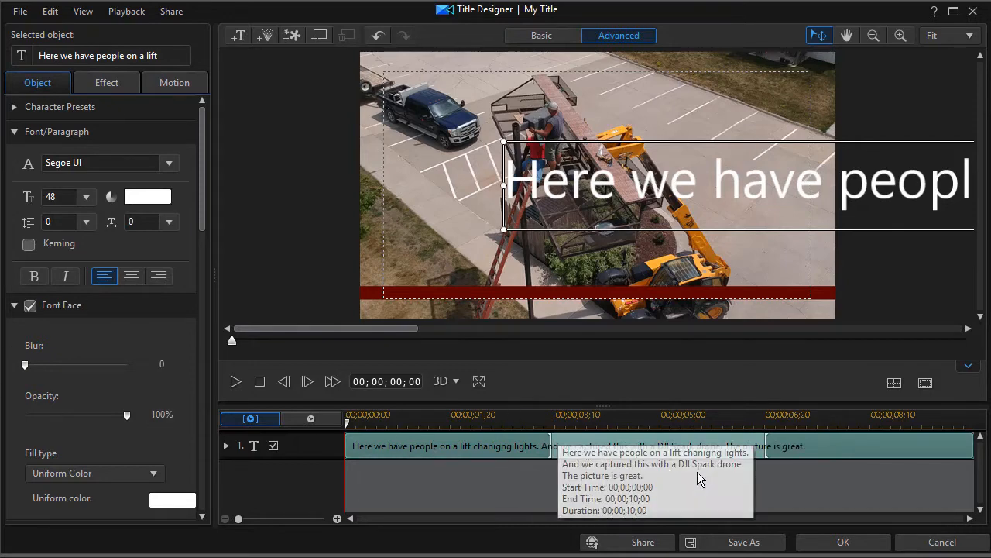
left_click(841, 543)
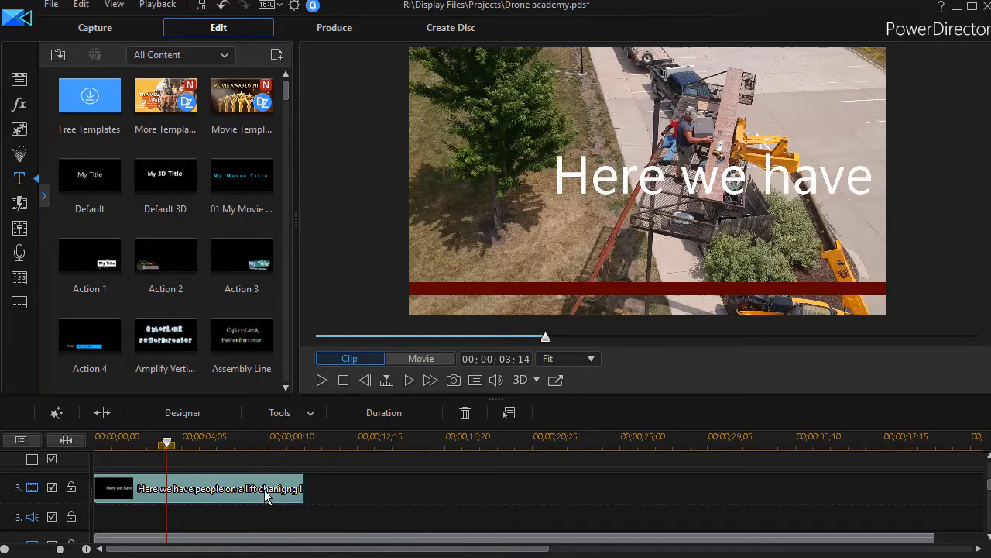
Step: Open the track 3 title for editing and set all of its text to font size 8
double_click(264, 489)
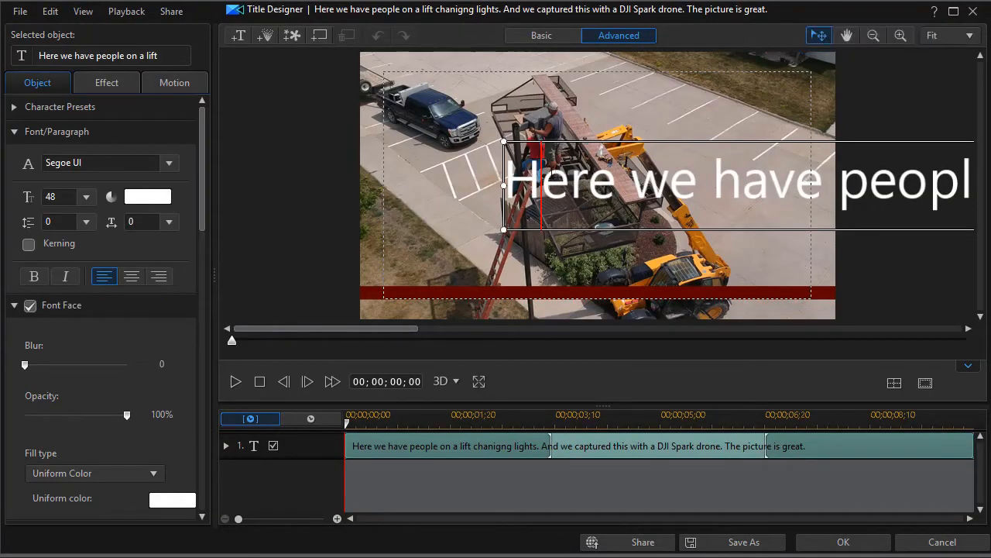
key("ctrl+a")
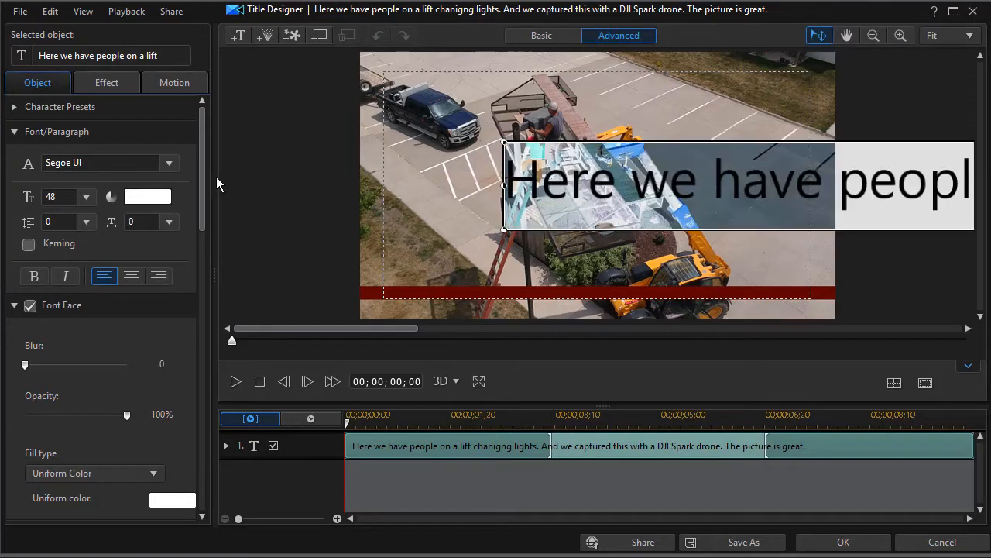
left_click(87, 197)
left_click_drag(90, 292, 80, 211)
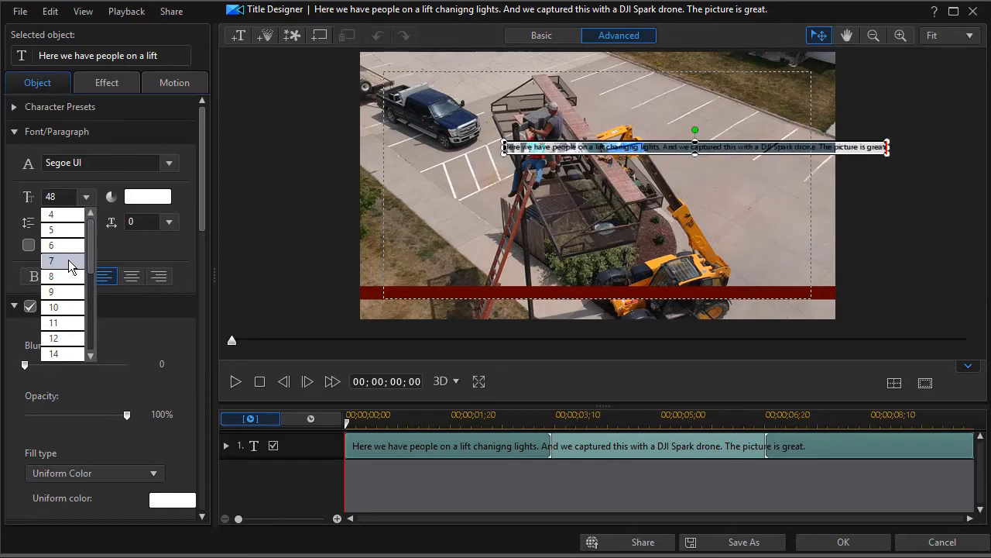
left_click(68, 276)
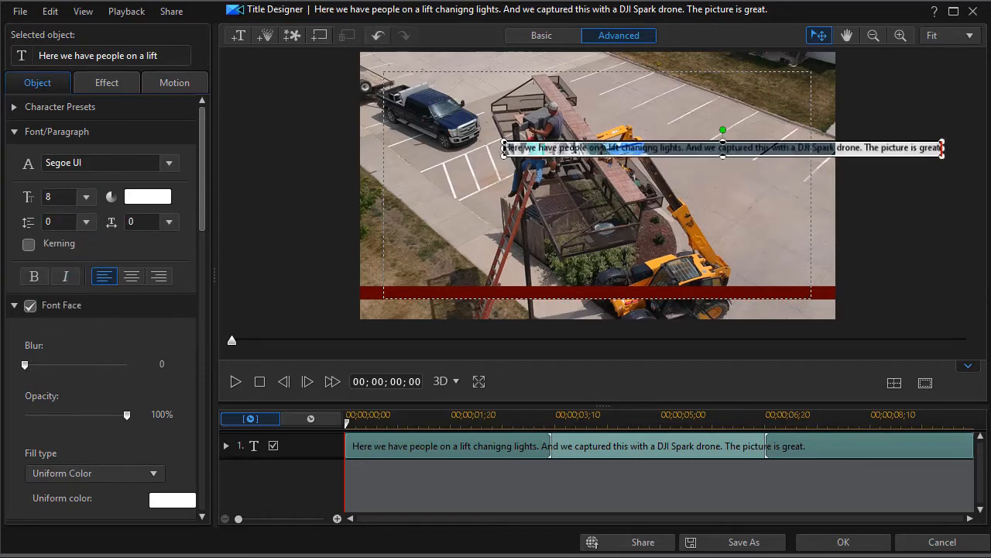
Step: Move the one-line title down onto the dark red band, ending at the frame's right edge, and preview it
left_click_drag(582, 155, 477, 297)
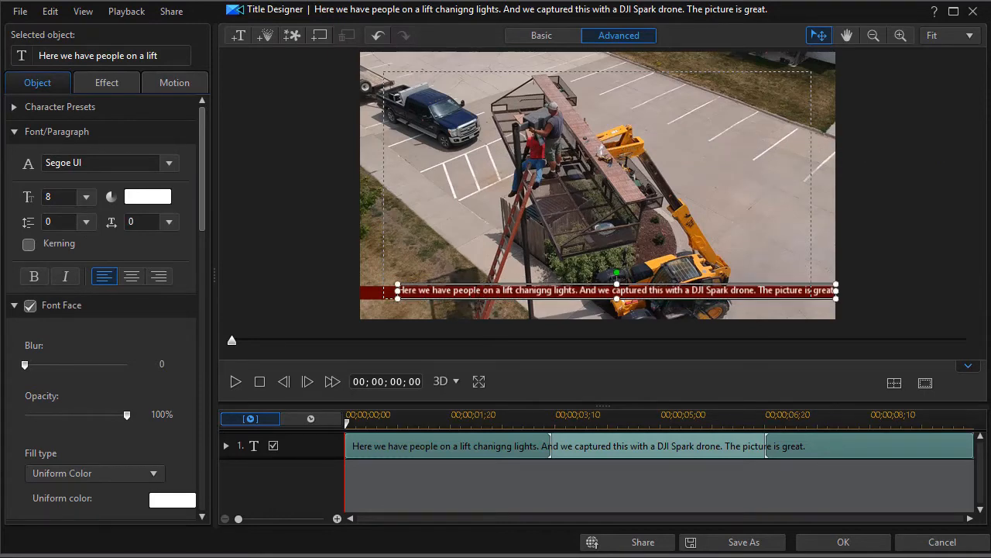
key("Down")
key("Down")
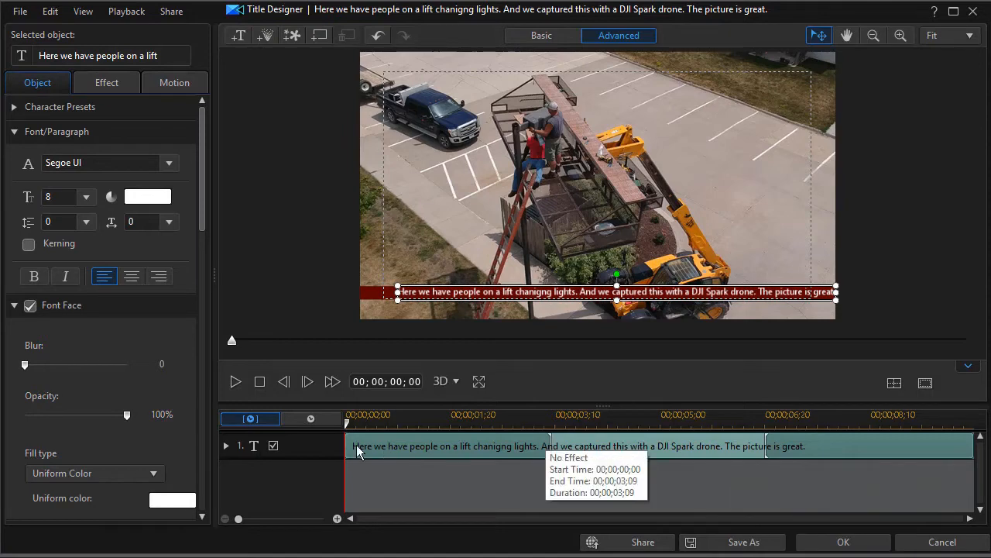
left_click(236, 383)
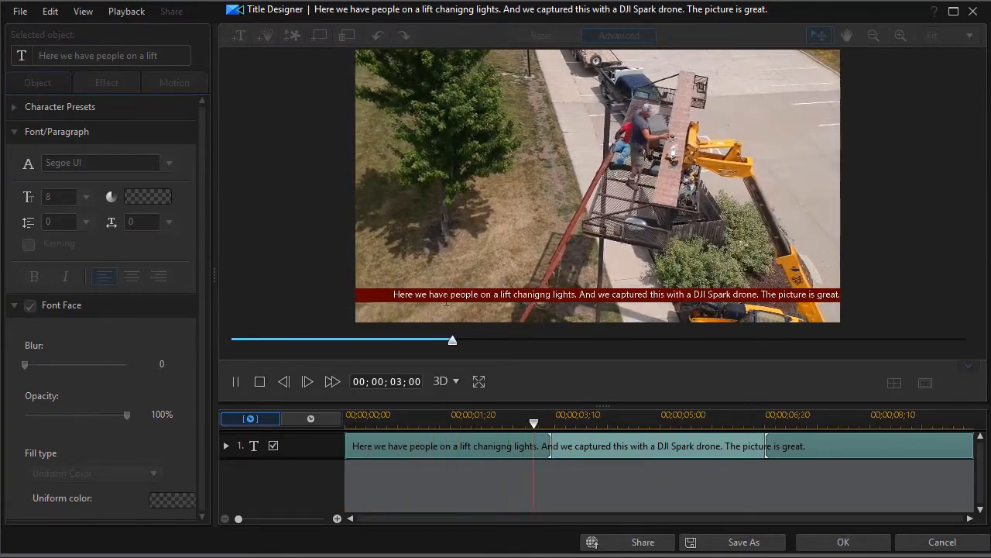
left_click(235, 383)
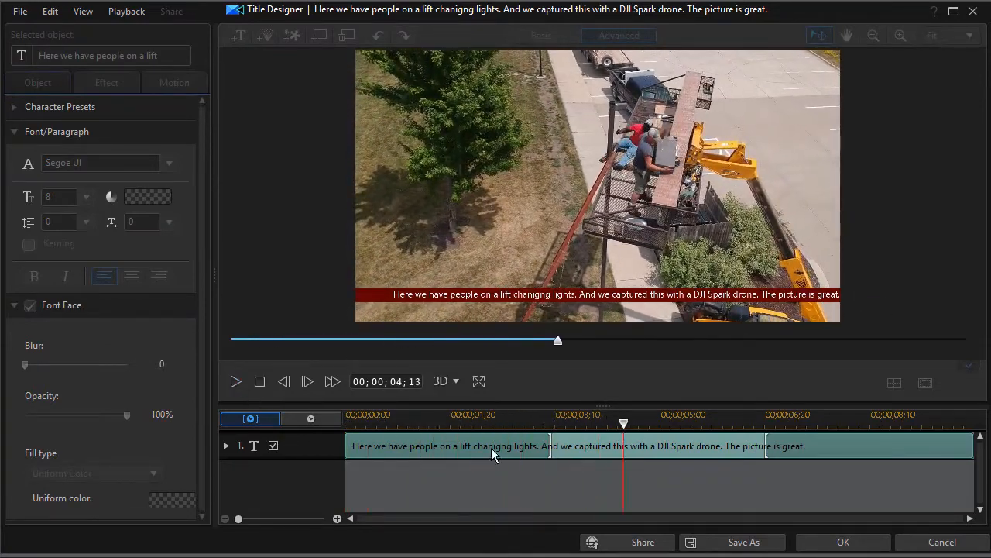
Step: Apply the Scroll Left starting effect to the title
left_click(382, 446)
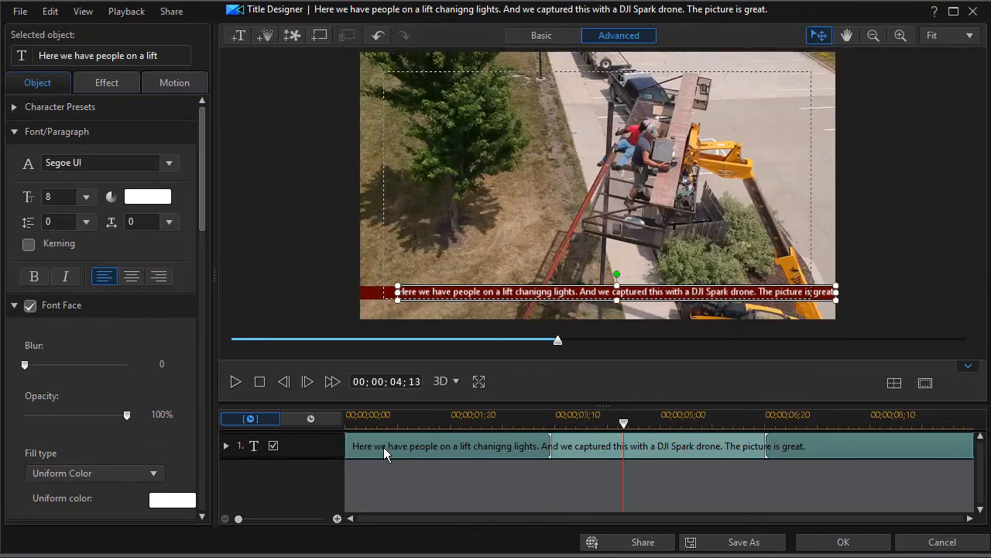
left_click(114, 85)
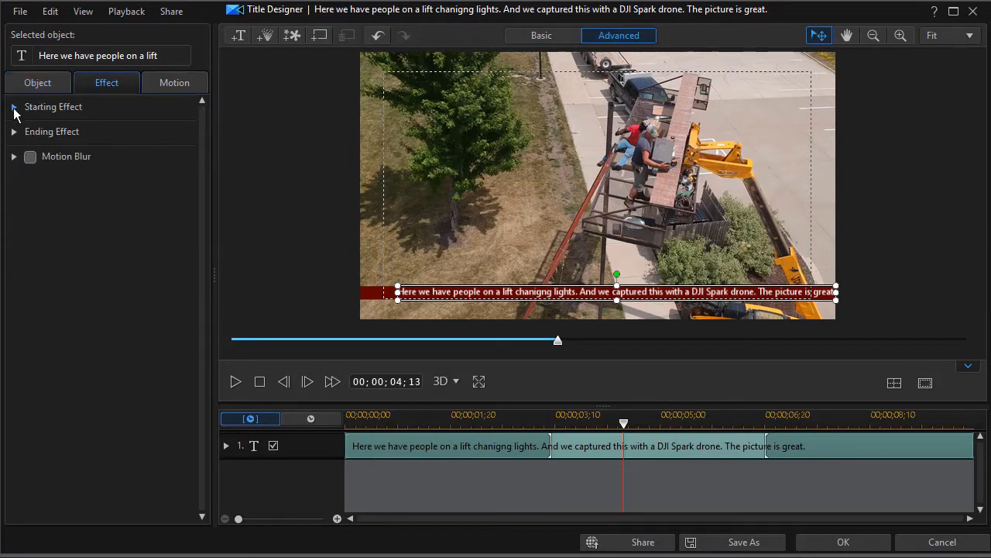
left_click(14, 108)
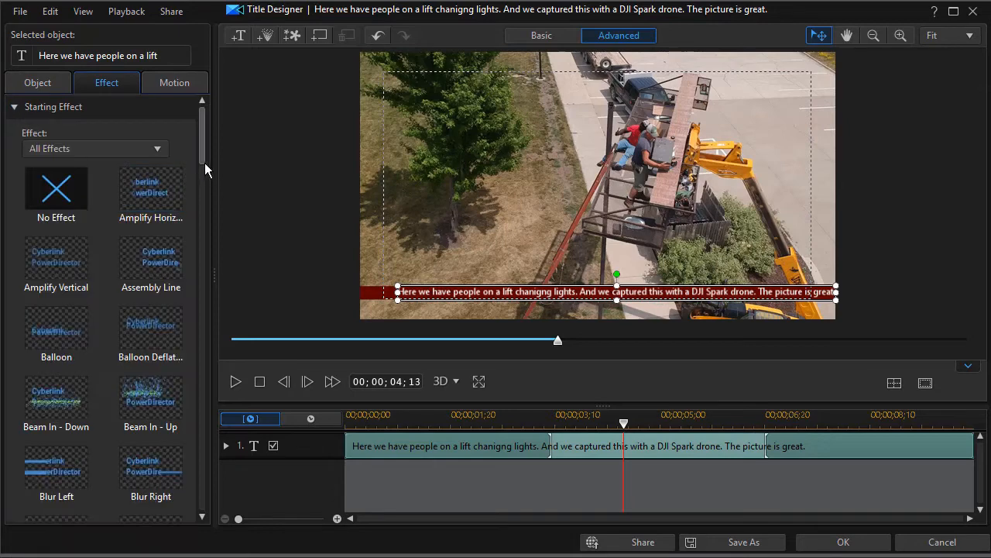
left_click_drag(200, 144, 201, 307)
scroll(192, 354, "up", 2)
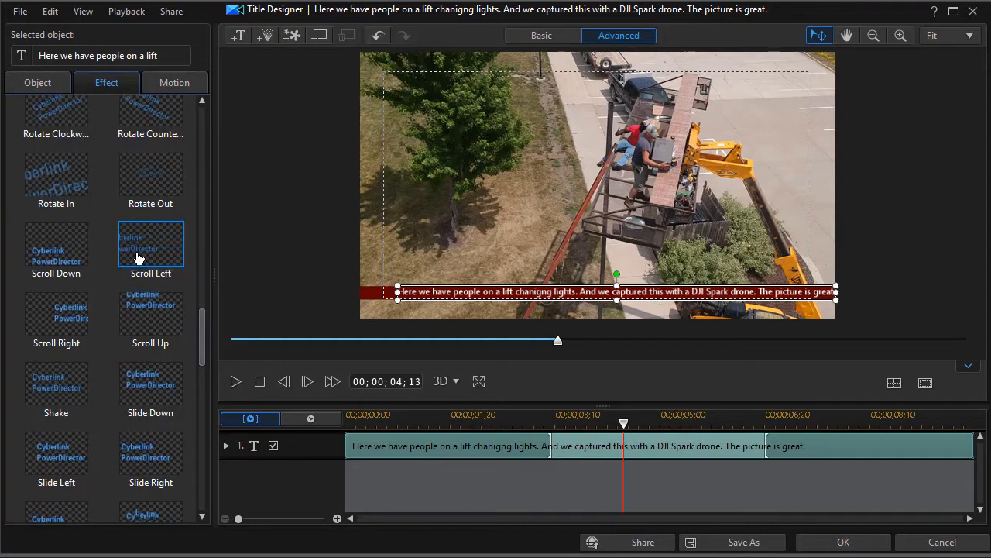
left_click(137, 258)
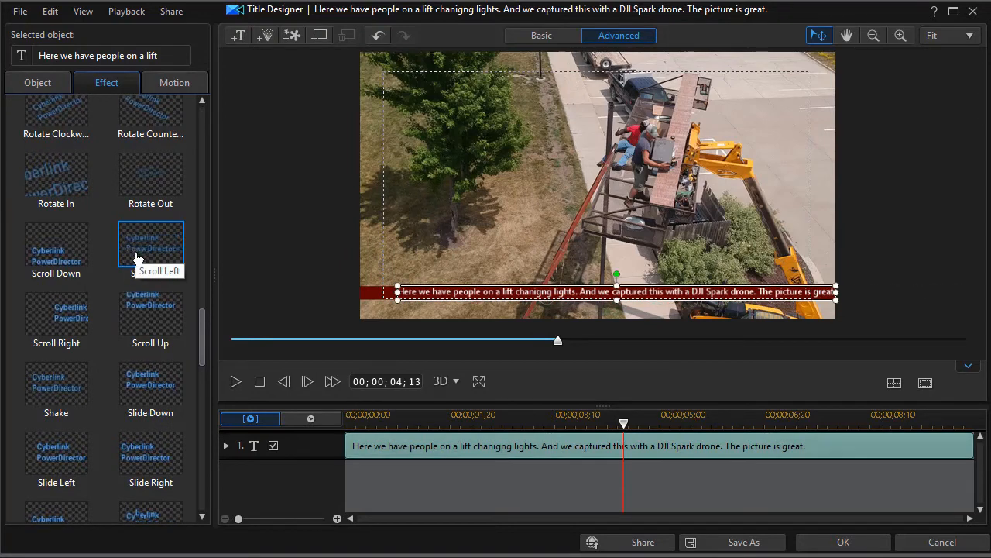
Step: Preview the scrolling title and accept the title edits
left_click_drag(557, 346, 324, 345)
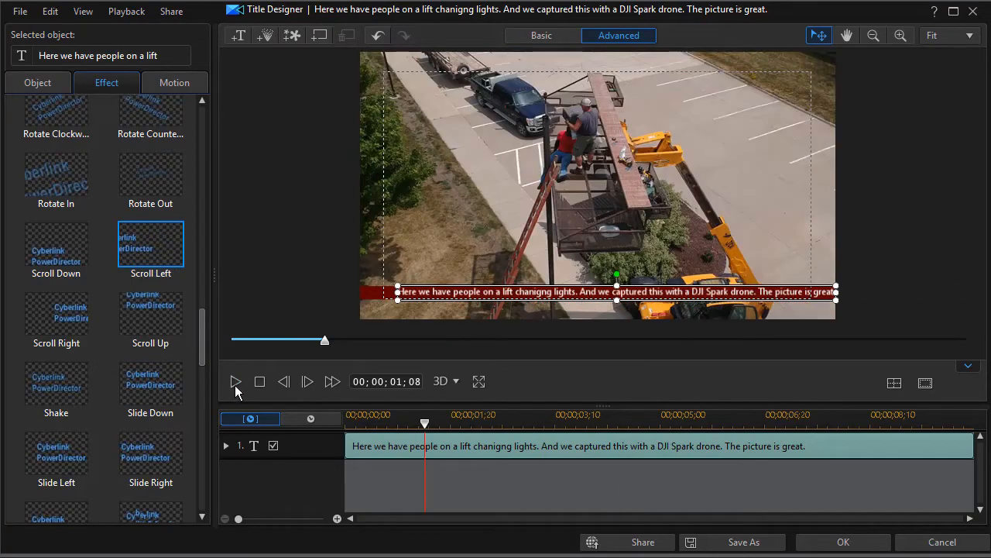
left_click(237, 385)
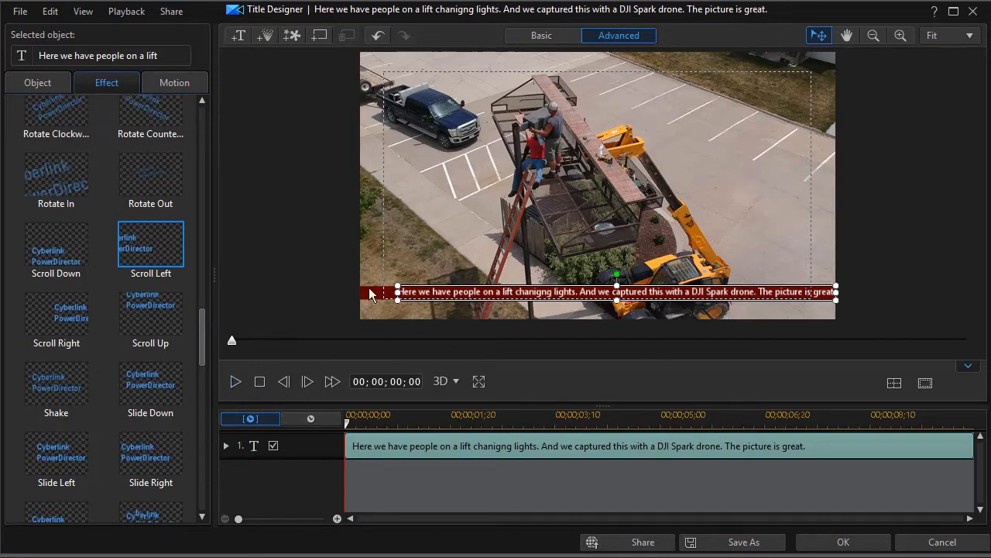
left_click(828, 543)
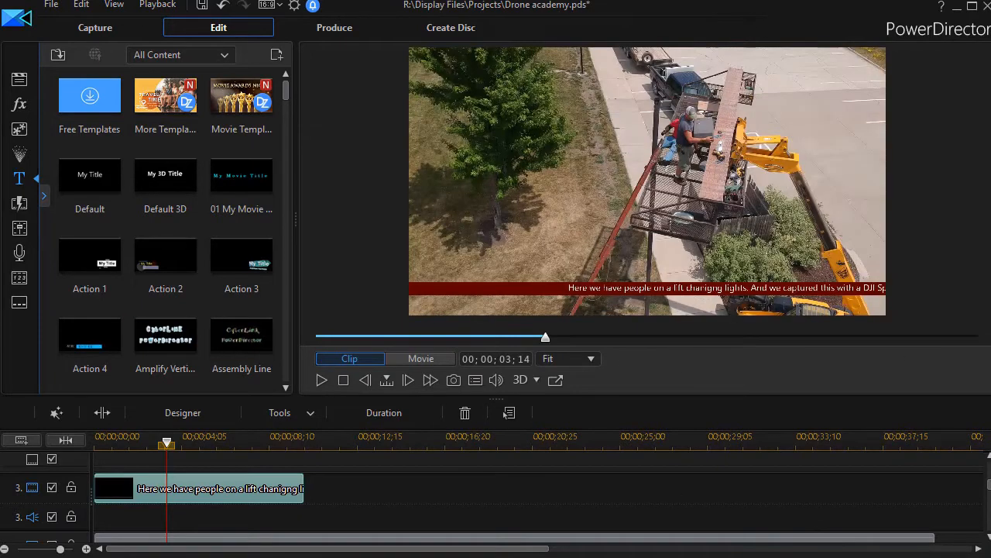
Step: Turn track 7's visibility back on and open its dark red band clip in the Mask Designer
left_click_drag(989, 486, 989, 519)
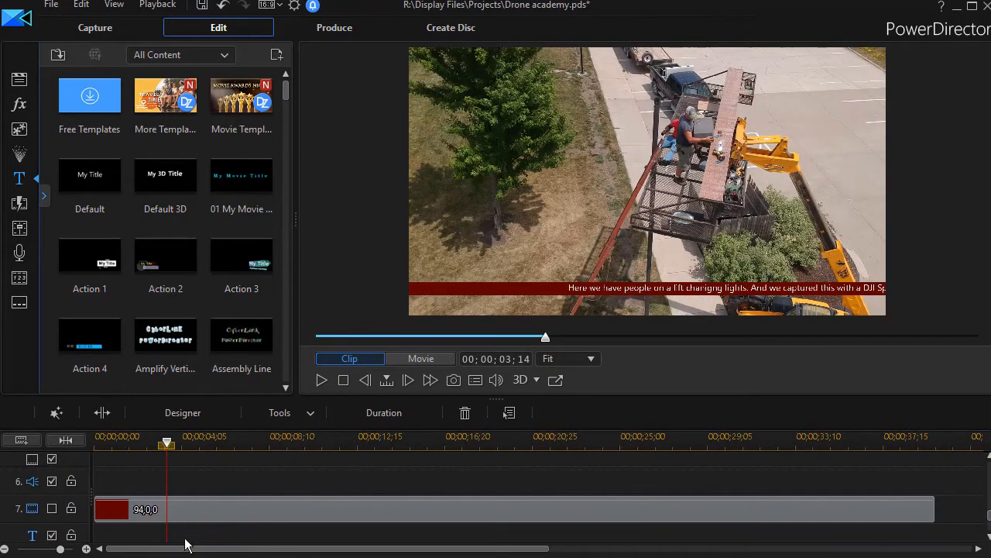
left_click(51, 508)
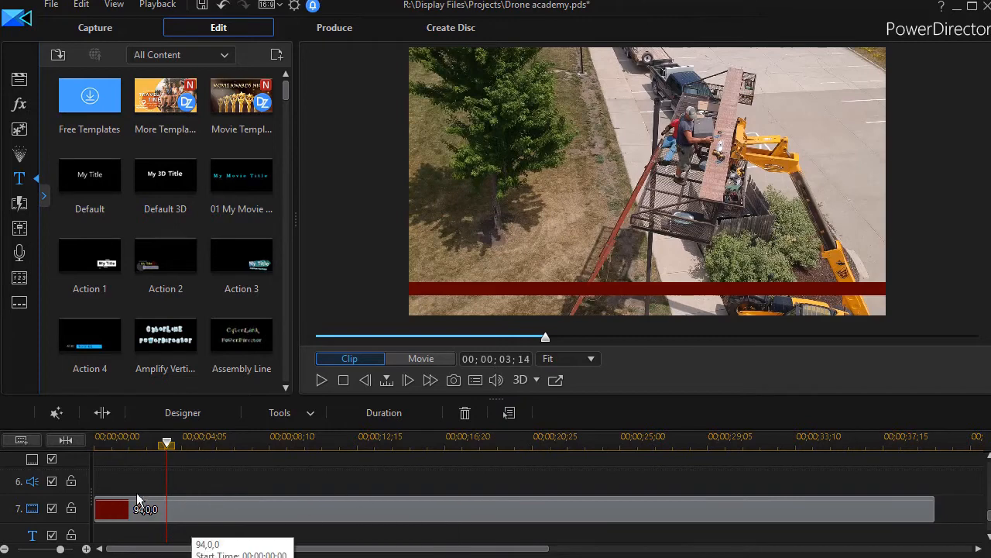
left_click(190, 507)
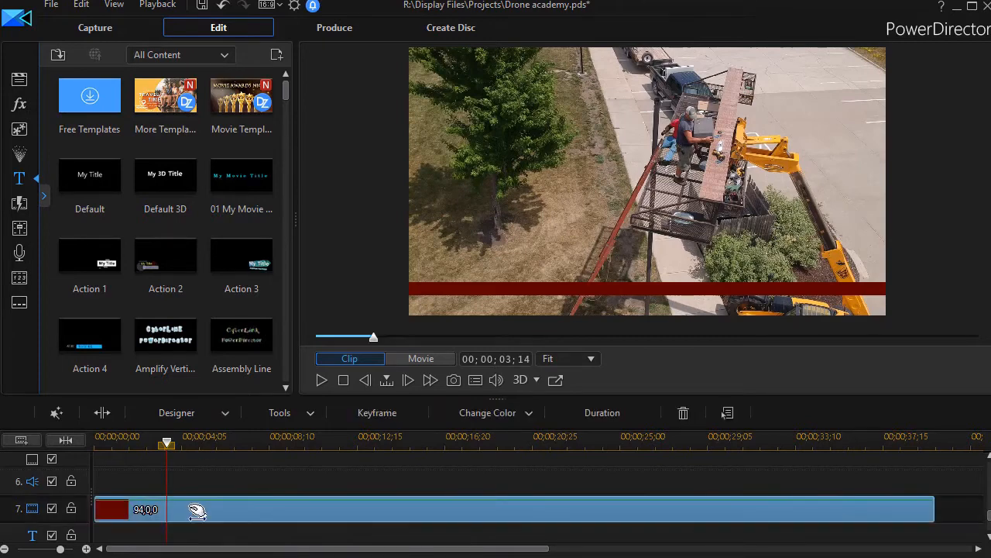
left_click(225, 414)
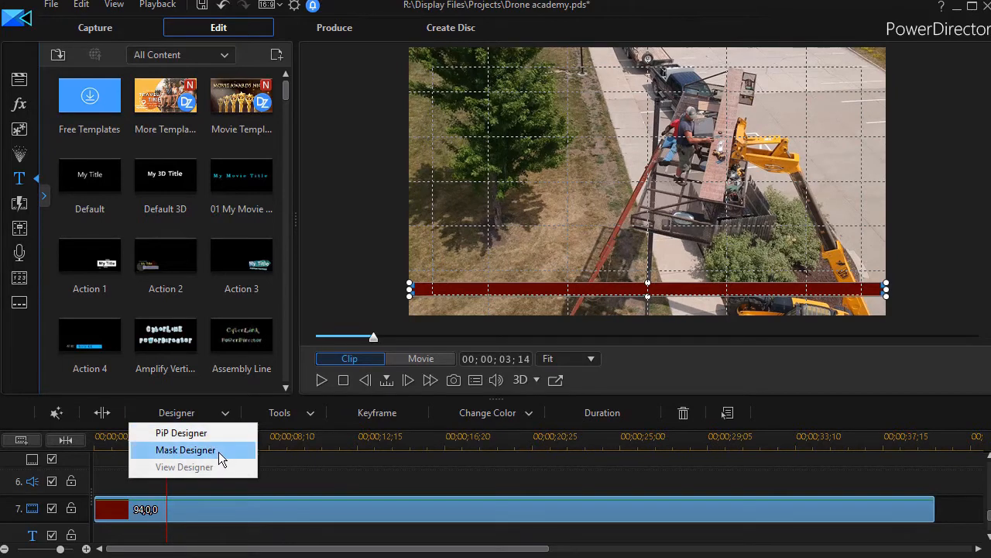
left_click(218, 450)
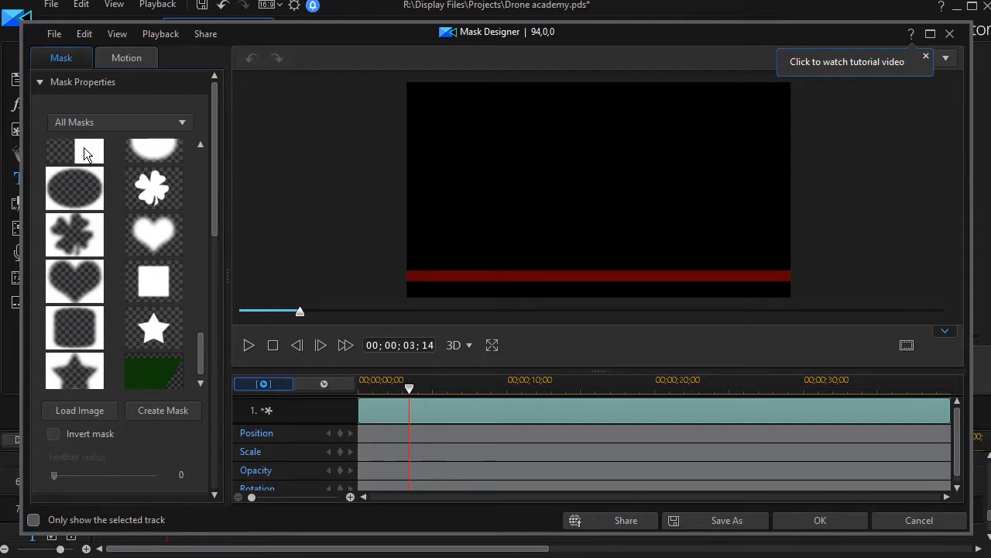
Step: Apply the solid rectangle mask to the band and enlarge it to a scale of about 1.397 wide and 1.863 high
left_click_drag(212, 211, 224, 19)
left_click_drag(200, 341, 179, 60)
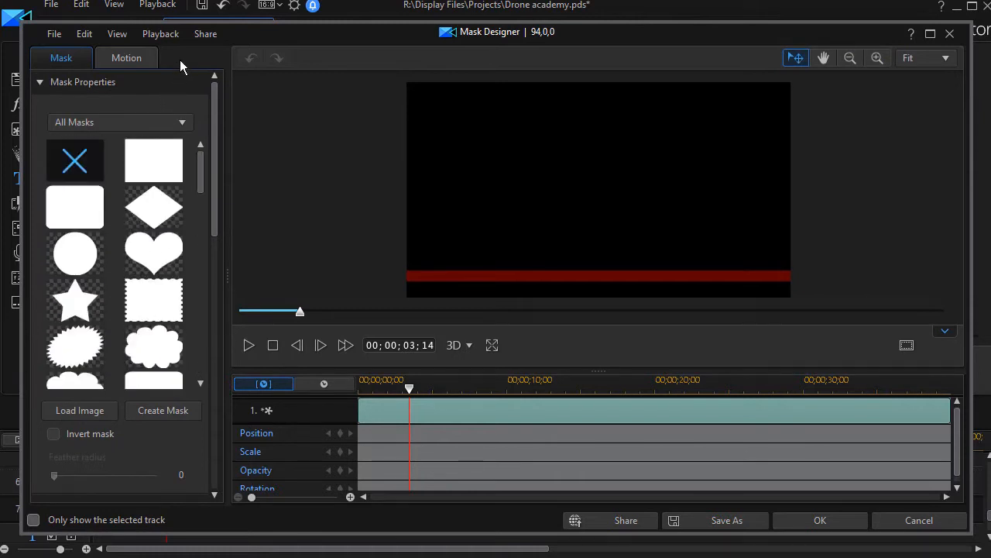
left_click(161, 159)
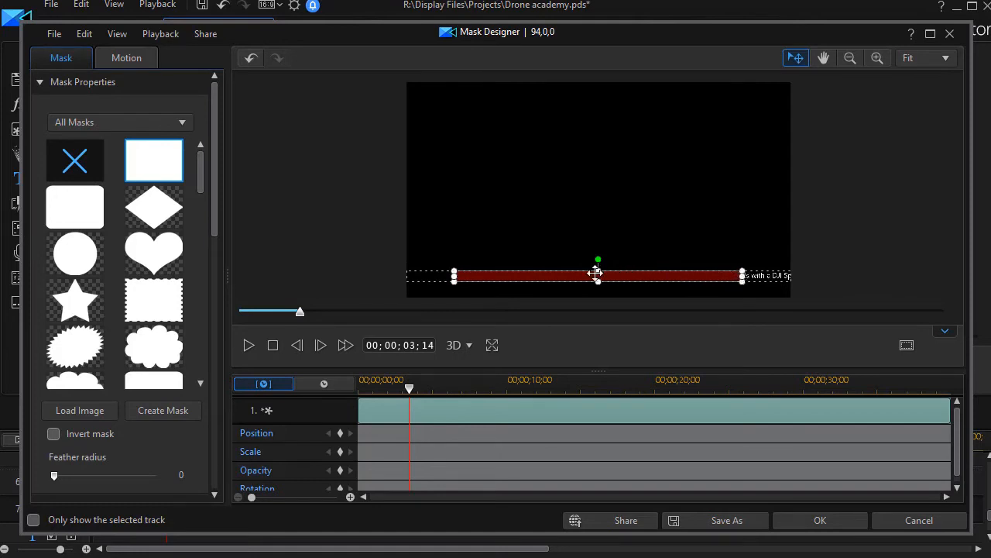
mouse_move(599, 269)
left_mouse_down()
mouse_move(593, 234)
mouse_move(586, 260)
left_mouse_up()
Step: Turn off the mask's aspect ratio lock, narrow it to a width of about 0.244 over the band's left end, and accept the mask
left_click_drag(213, 212, 190, 363)
left_click(64, 375)
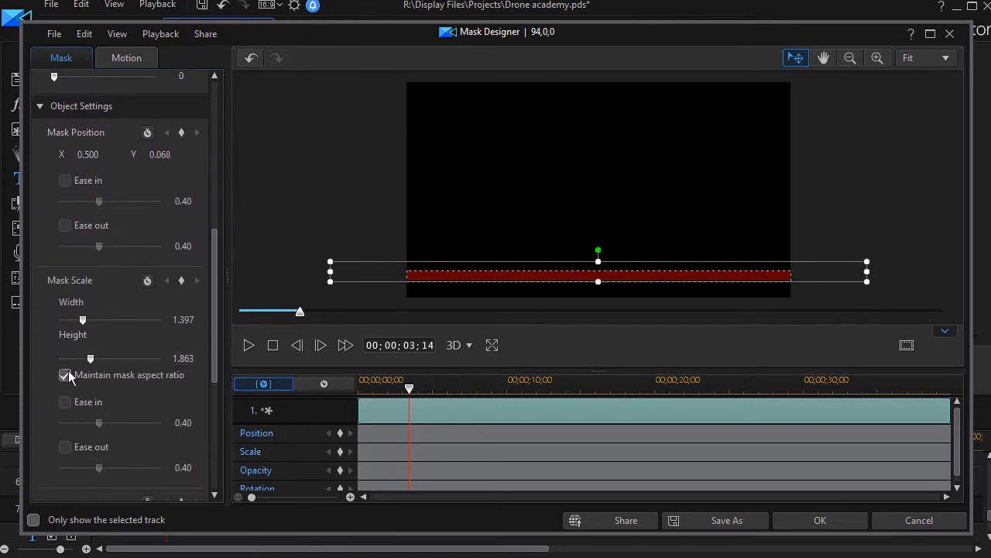
left_click(65, 375)
left_click_drag(860, 271, 455, 284)
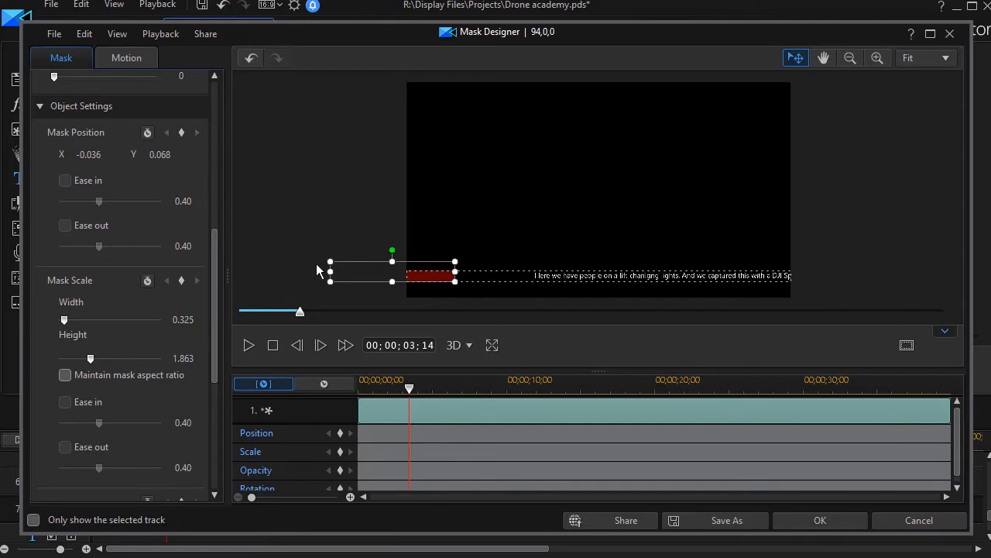
left_click_drag(331, 271, 363, 273)
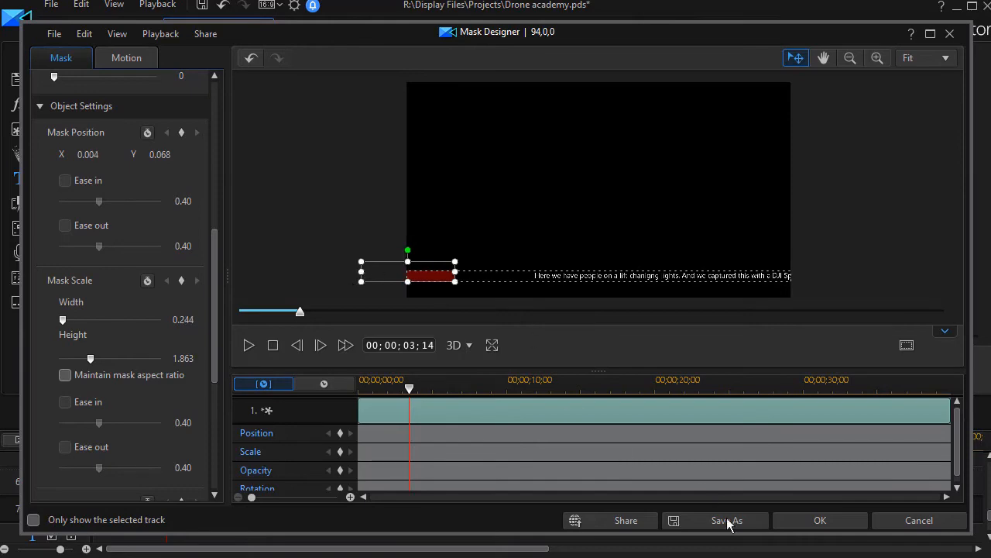
left_click(820, 520)
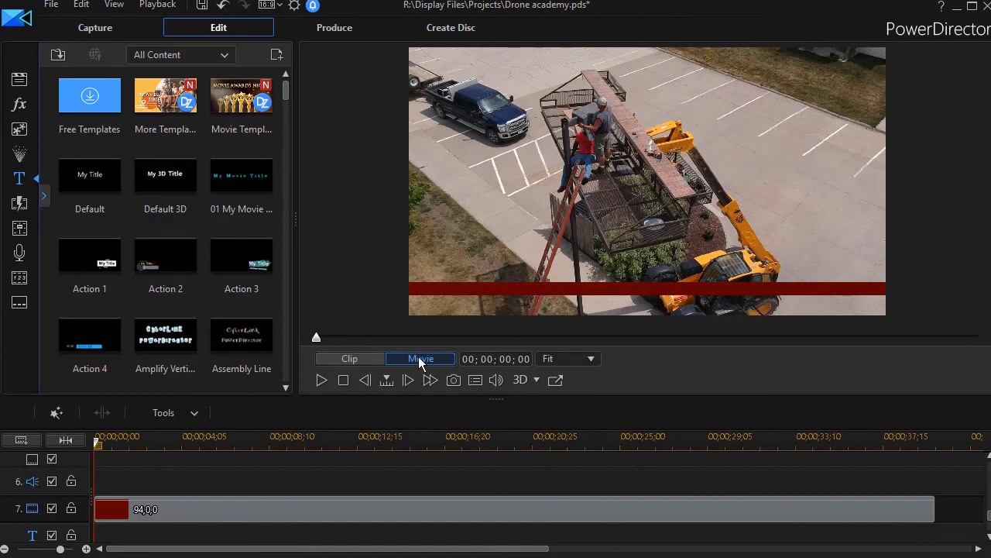
Step: Play the whole movie from the start to check the scrolling title and the masked band
left_click(322, 380)
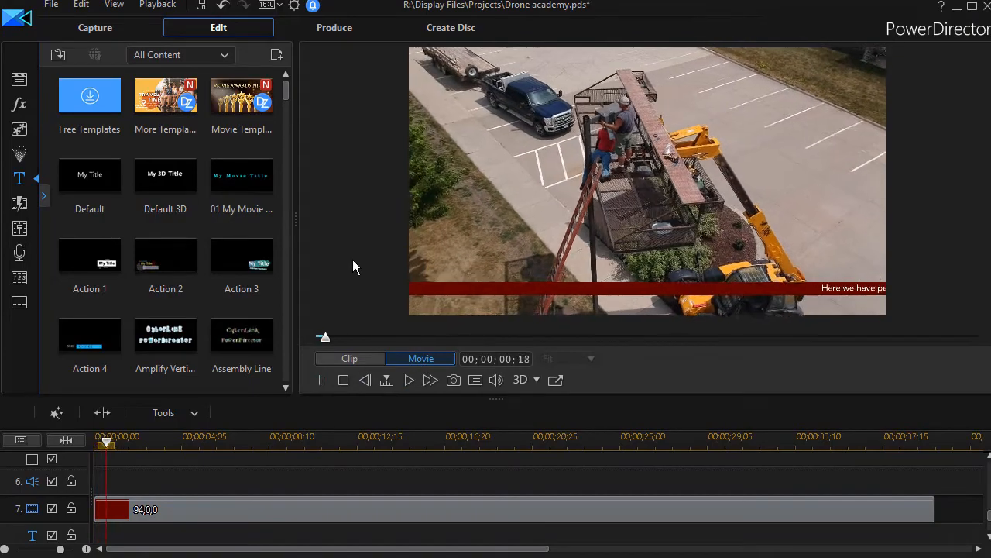